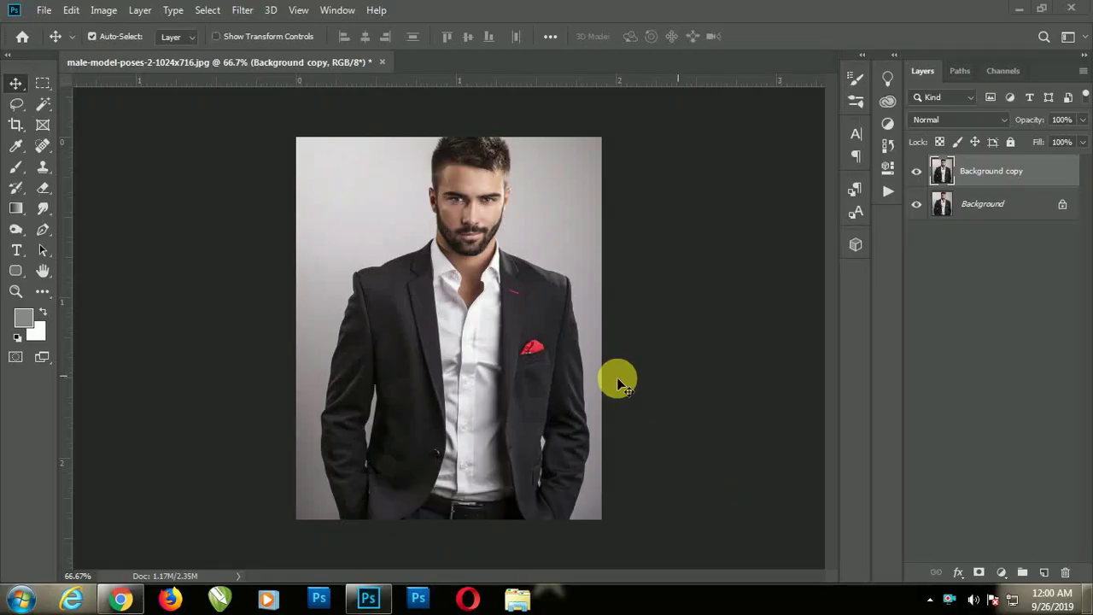
# Open the fill and adjustment layer menu at the bottom of the Layers panel
pyautogui.click(1001, 572)
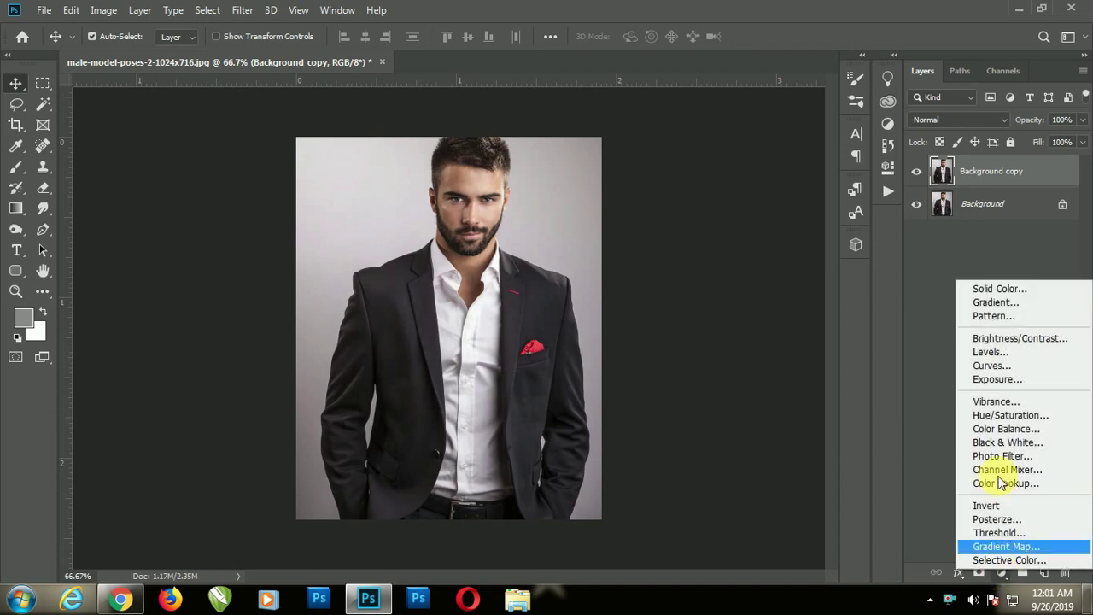
# Add a Gradient Fill layer and set its left colour stop to magenta ff00ae
pyautogui.click(980, 303)
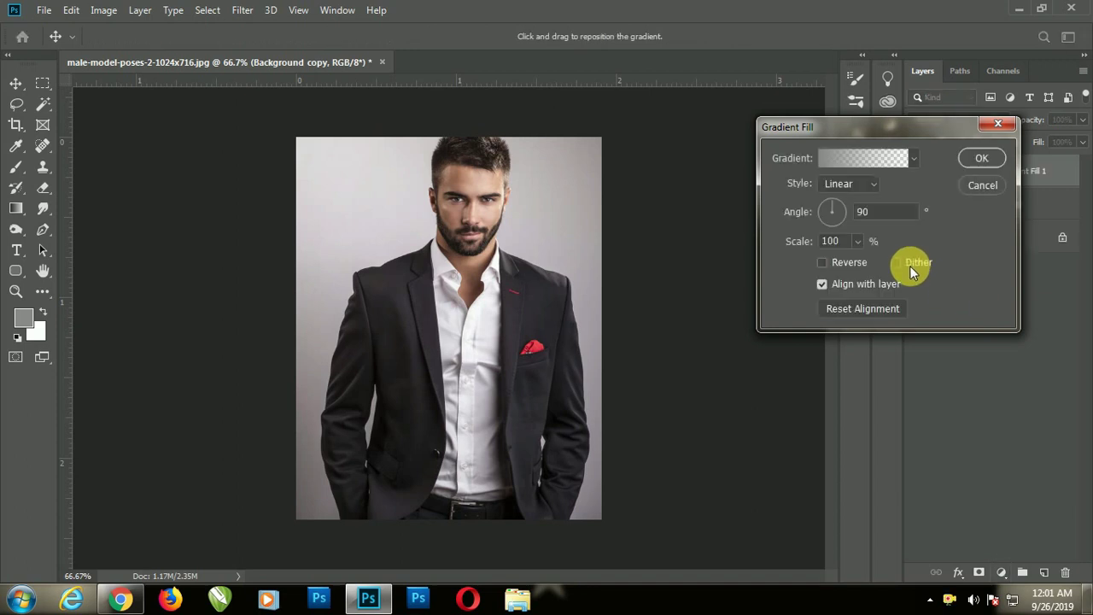
pyautogui.click(836, 162)
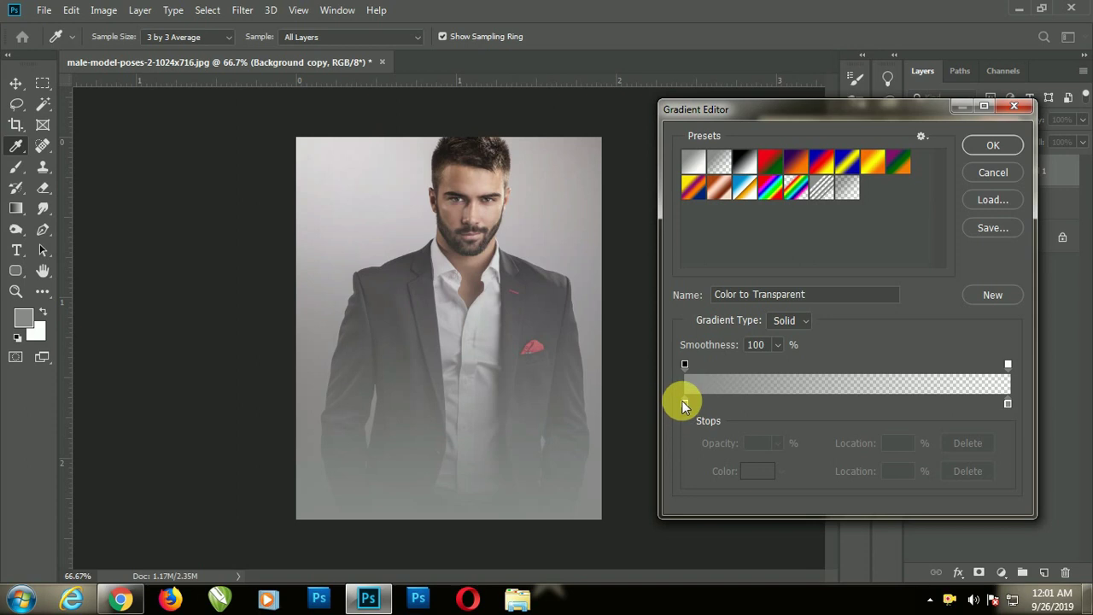
pyautogui.click(683, 400)
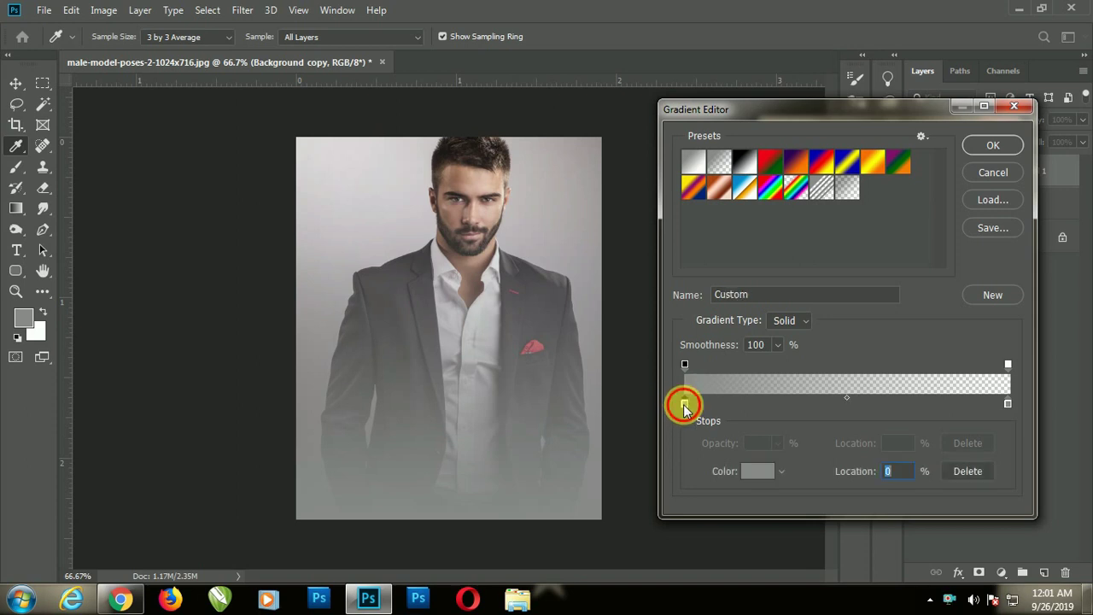
pyautogui.doubleClick(684, 403)
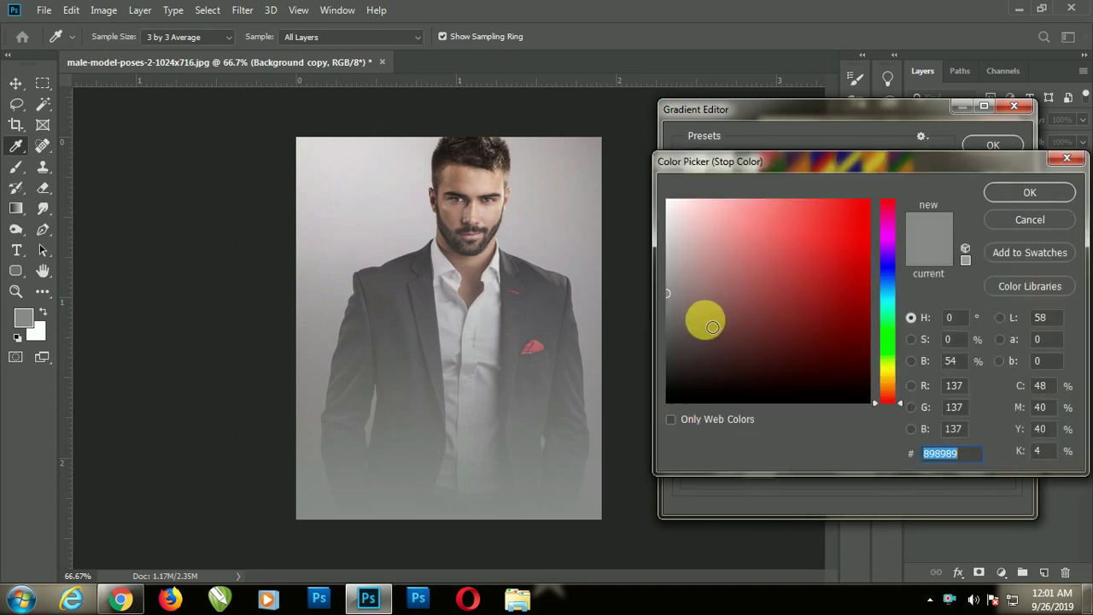
pyautogui.write('898987')
pyautogui.click(905, 454)
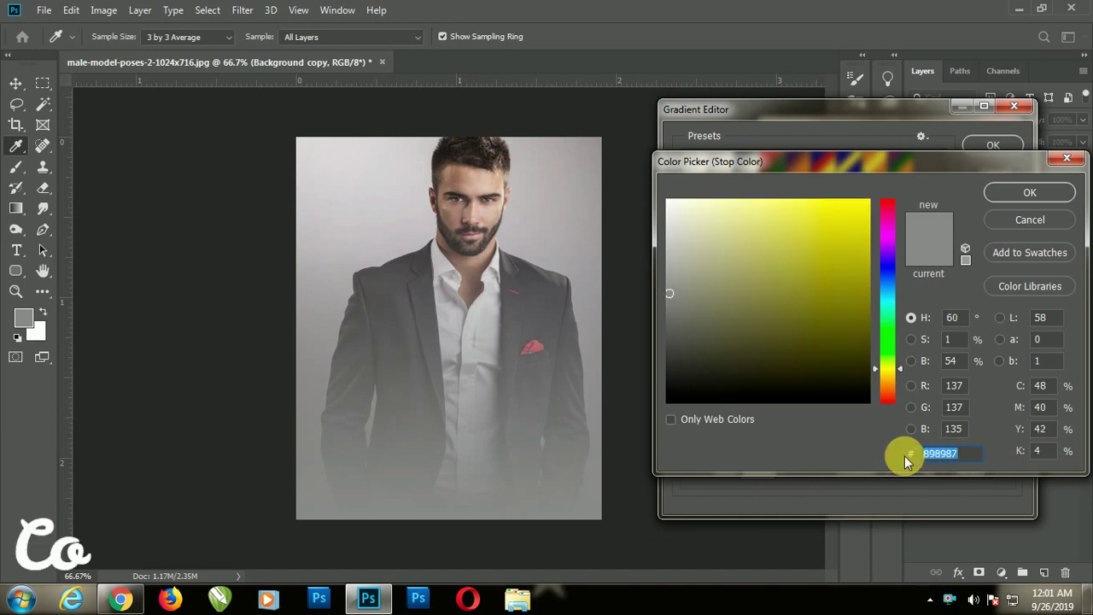
pyautogui.write('ff00ae')
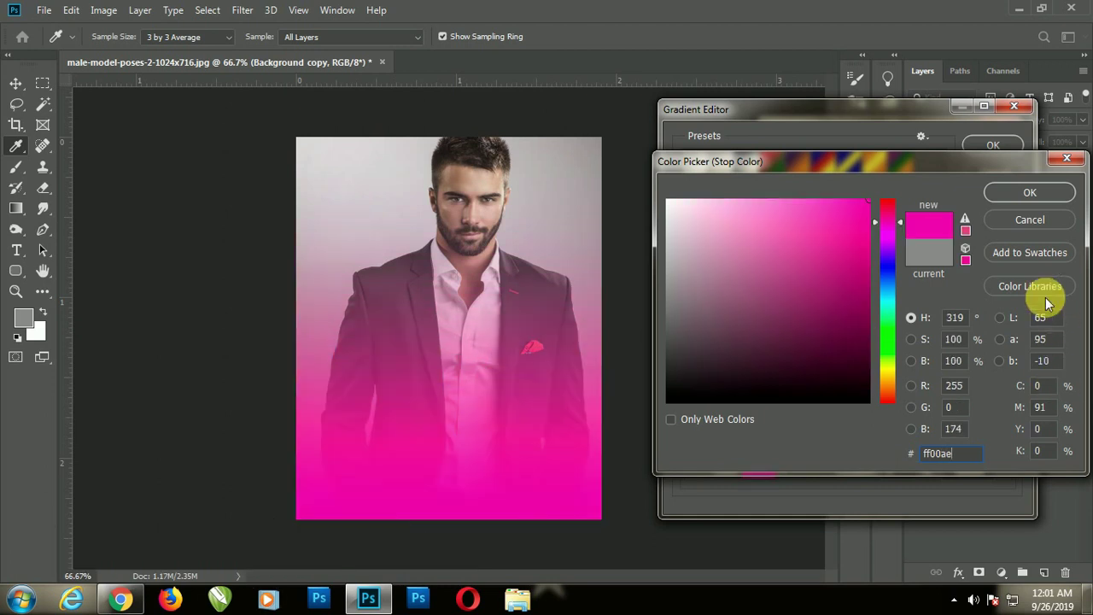
# Confirm the magenta start colour and delete the gradient's end colour stop
pyautogui.click(1030, 192)
pyautogui.click(1007, 403)
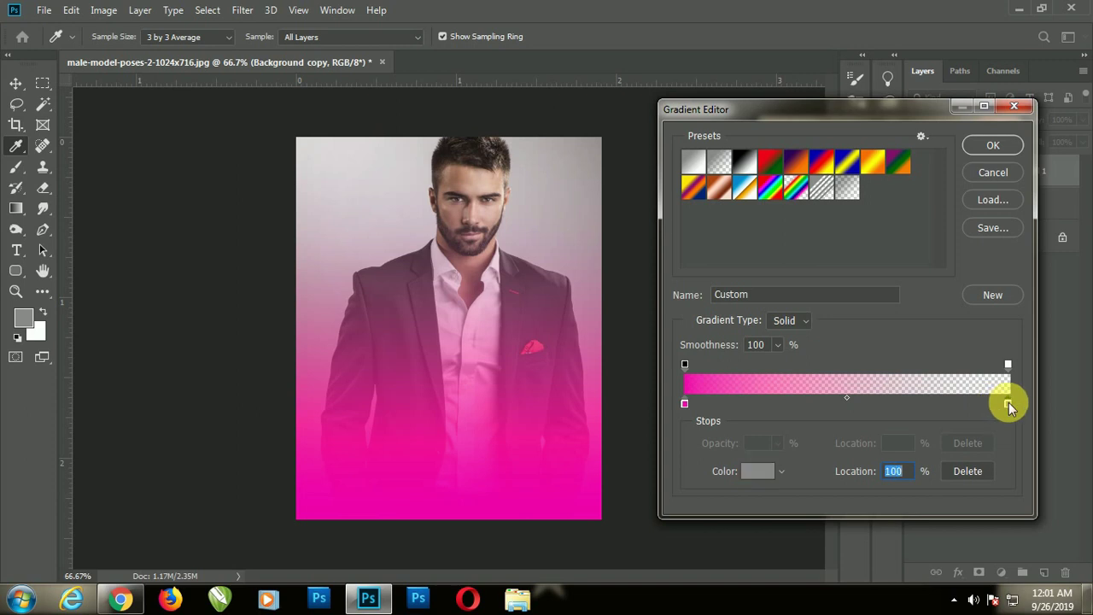
pyautogui.click(961, 471)
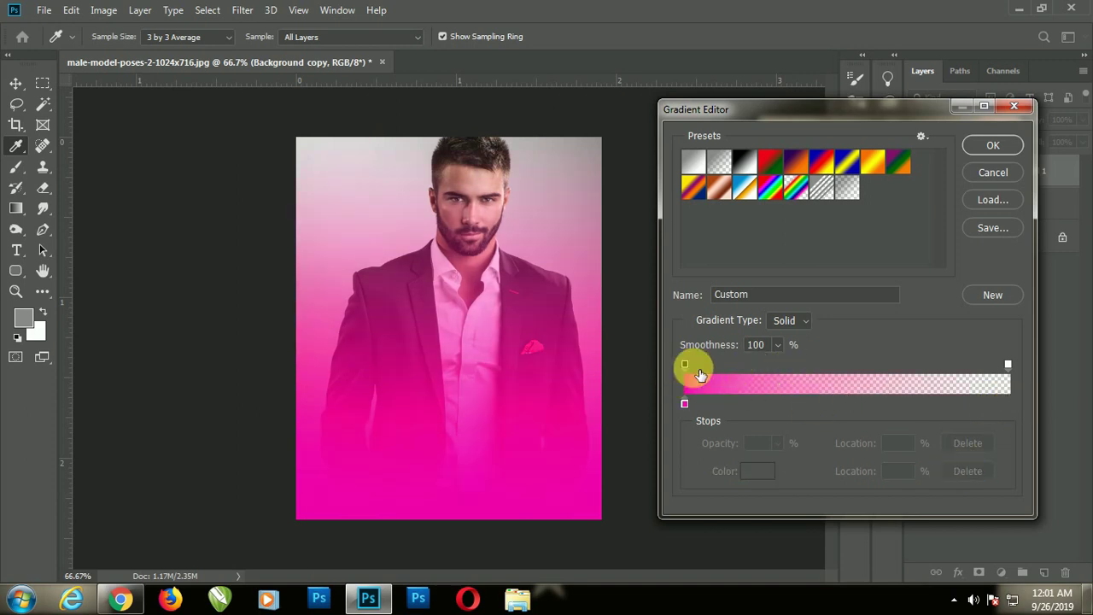
# Drag the opacity stops and midpoint so solid magenta holds to 23% then fades out
pyautogui.moveTo(1007, 363); pyautogui.dragTo(906, 365)
pyautogui.moveTo(684, 364); pyautogui.dragTo(762, 367)
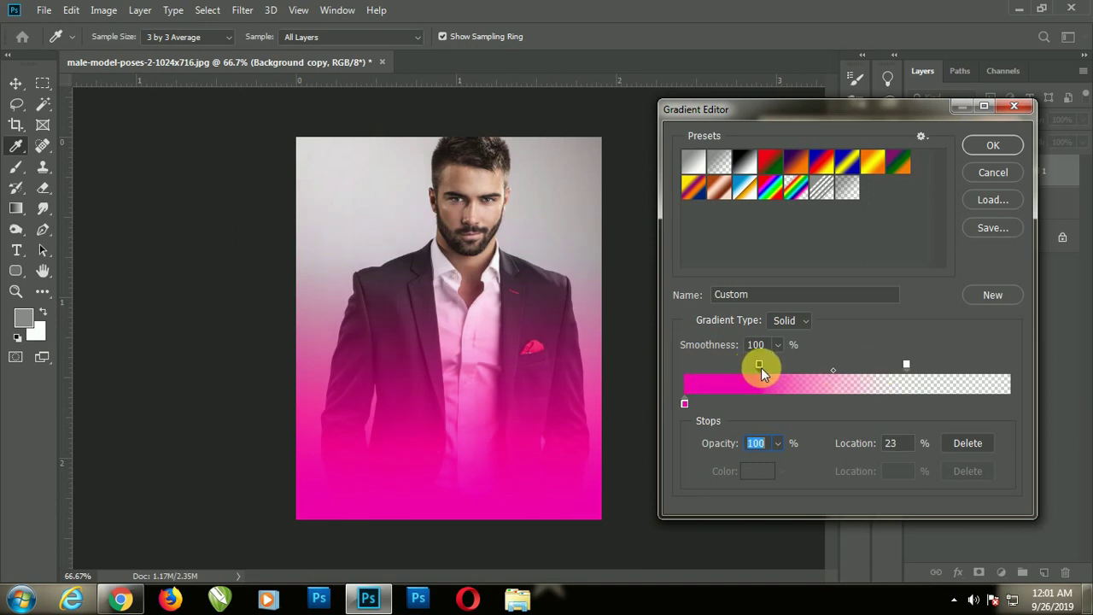
pyautogui.moveTo(834, 369)
pyautogui.mouseDown()
pyautogui.moveTo(888, 365)
pyautogui.moveTo(843, 367)
pyautogui.mouseUp()
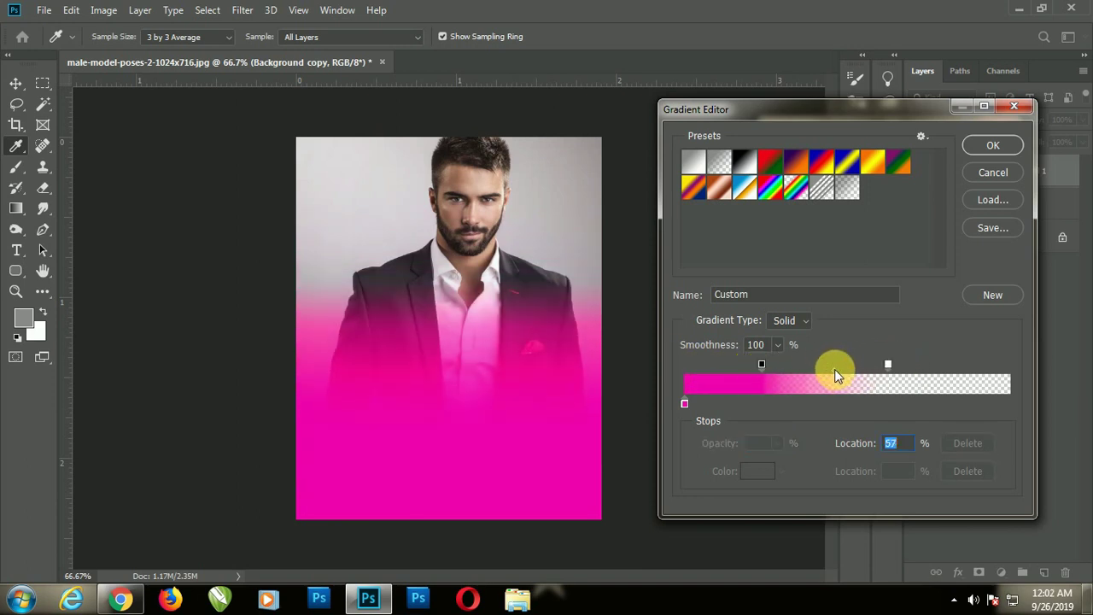
pyautogui.click(854, 365)
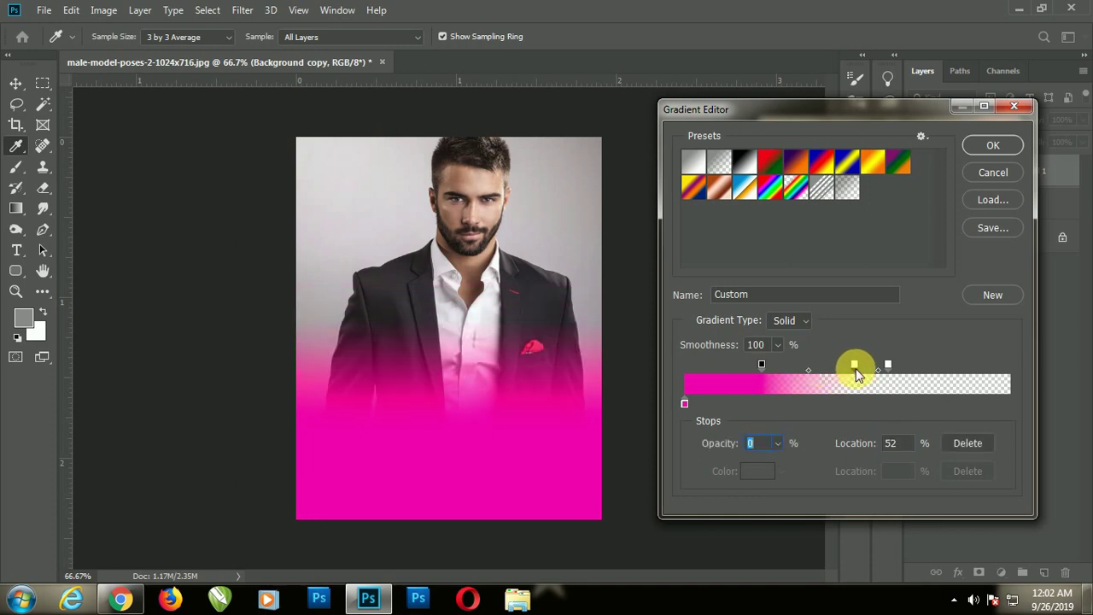
pyautogui.moveTo(854, 365); pyautogui.dragTo(910, 409)
pyautogui.click(762, 365)
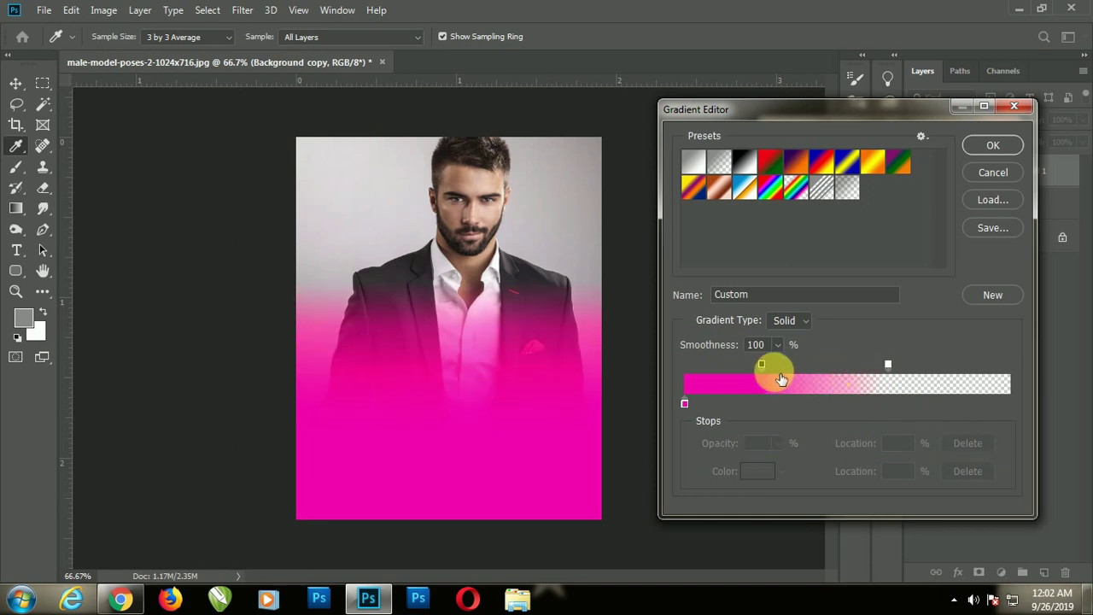
pyautogui.moveTo(848, 370); pyautogui.dragTo(854, 367)
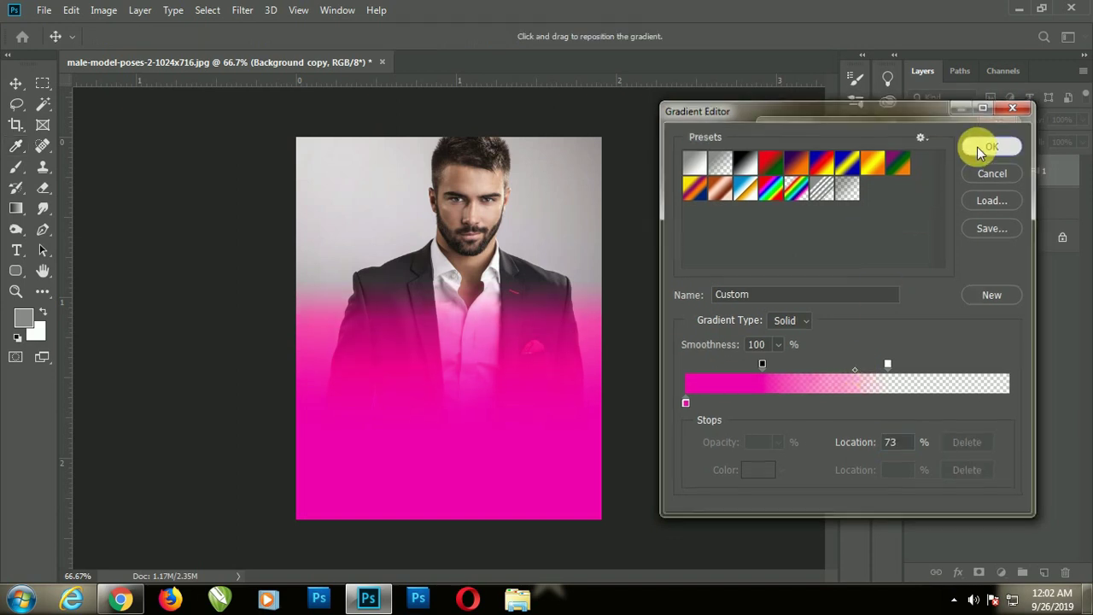
pyautogui.click(991, 147)
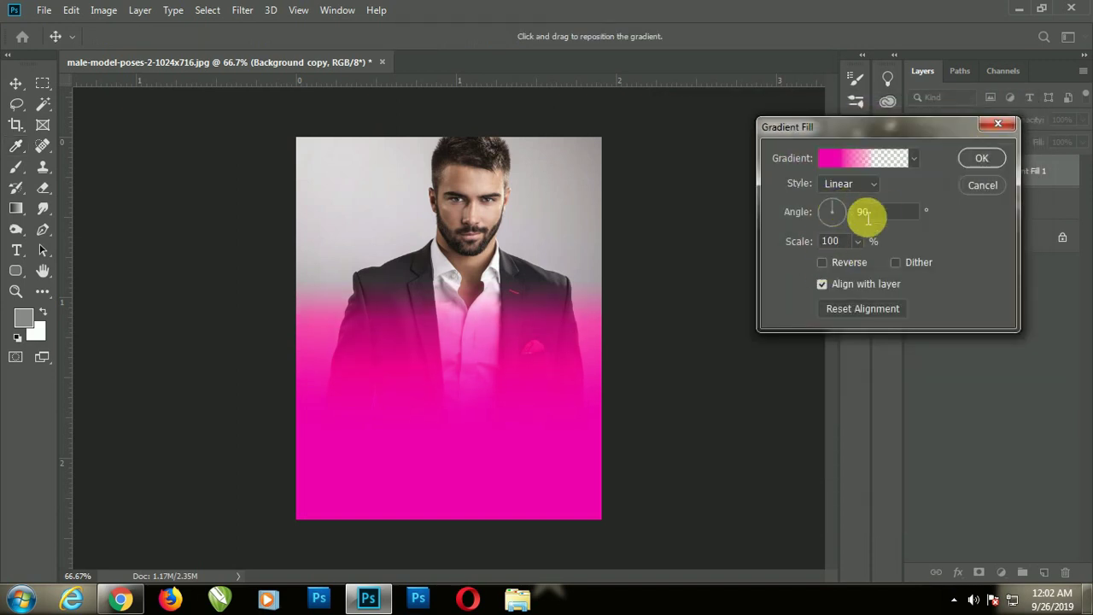
# Set the gradient fill angle to 360°
pyautogui.doubleClick(879, 214)
pyautogui.write('180')
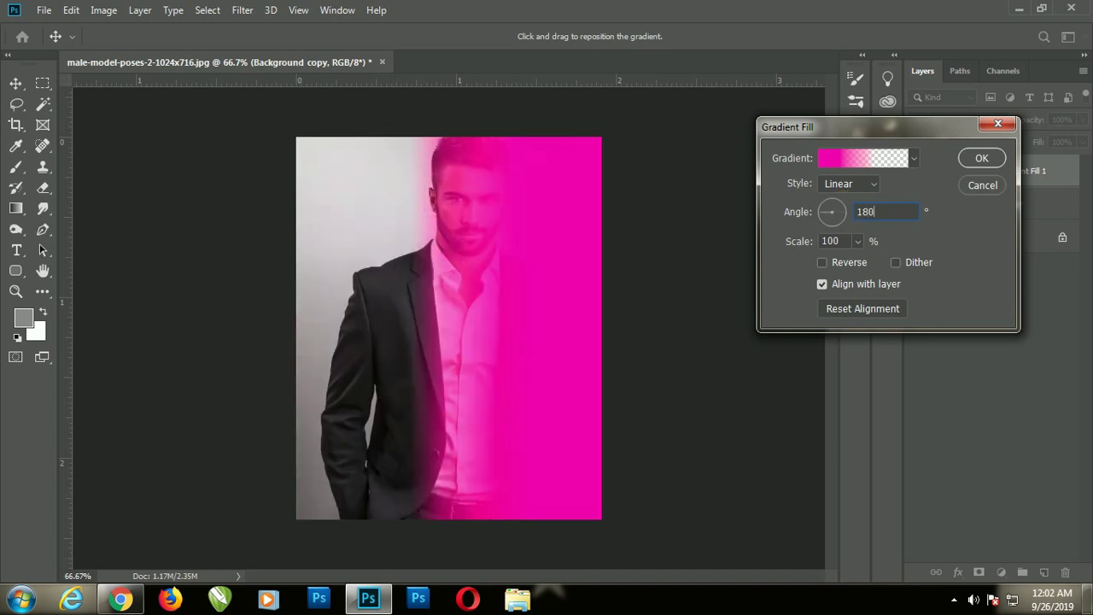
pyautogui.click(890, 215)
pyautogui.click(842, 214)
pyautogui.write('360')
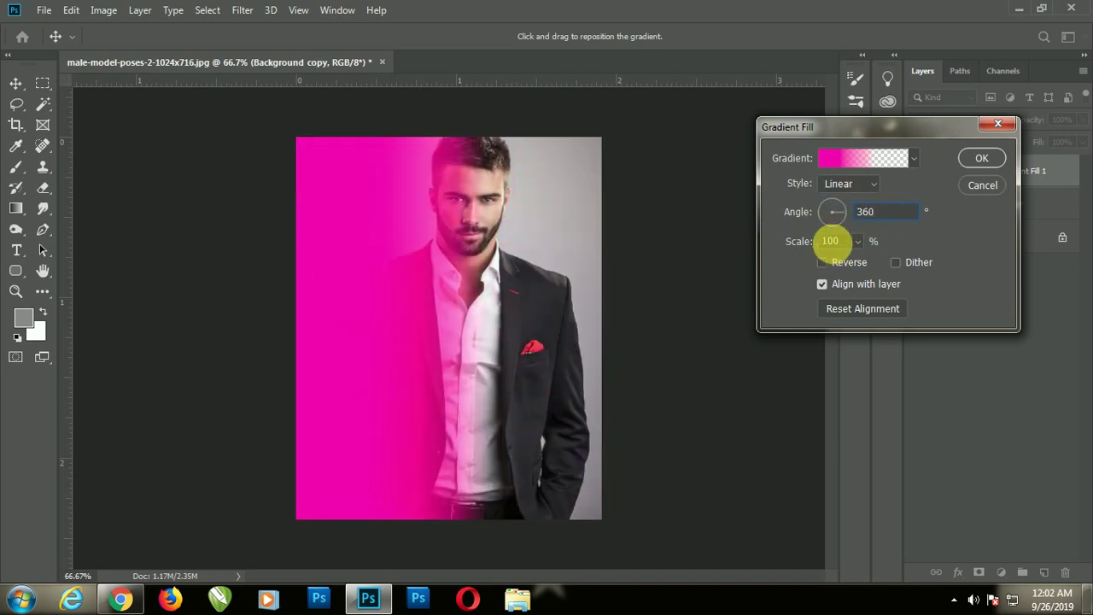
# Move the opacity stops to 20% and 67% and the midpoint to 80%, then commit
pyautogui.click(848, 159)
pyautogui.click(771, 365)
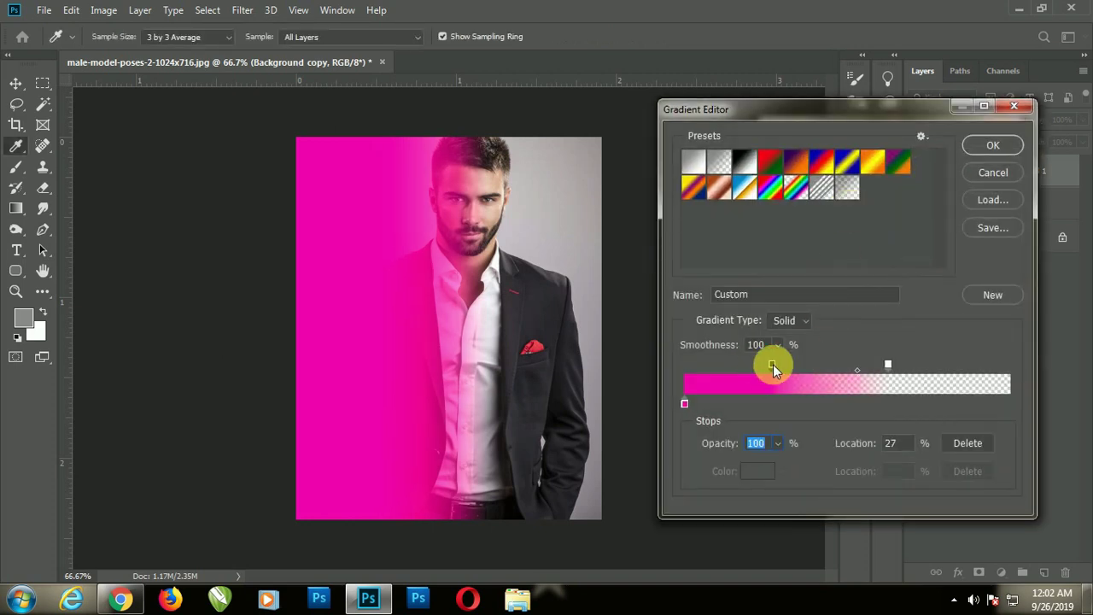
pyautogui.moveTo(887, 364); pyautogui.dragTo(900, 367)
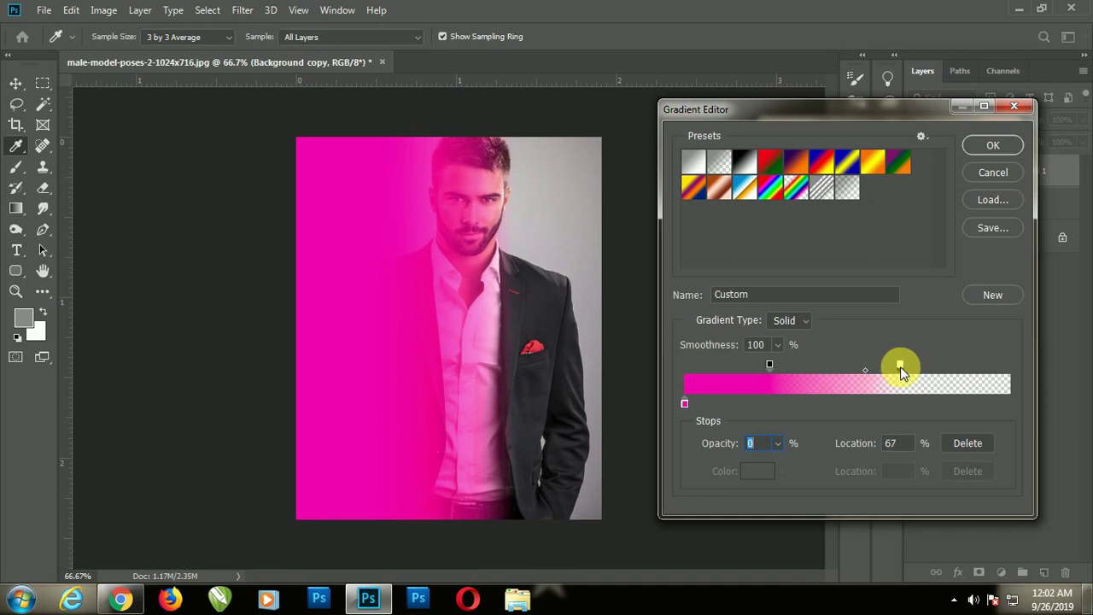
pyautogui.moveTo(900, 367); pyautogui.dragTo(897, 367)
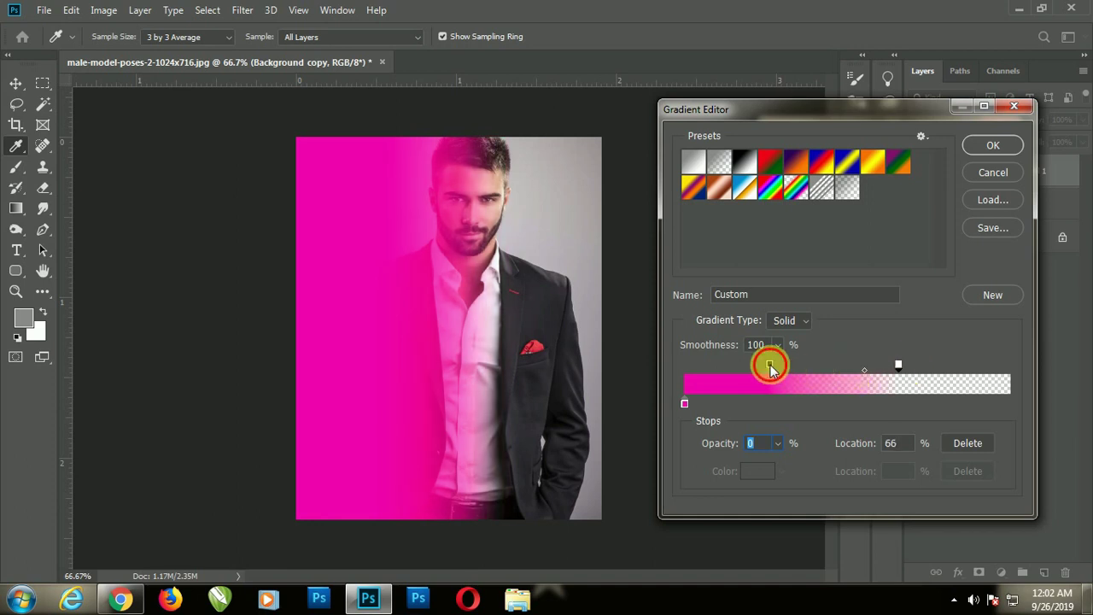
pyautogui.moveTo(771, 366); pyautogui.dragTo(742, 365)
pyautogui.moveTo(897, 365); pyautogui.dragTo(904, 366)
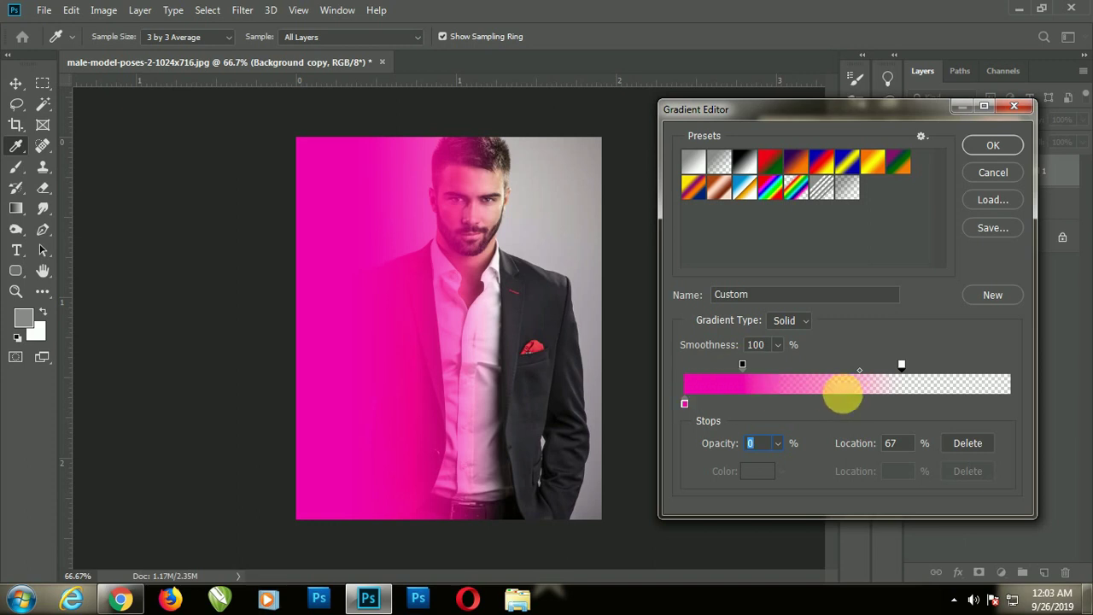
pyautogui.moveTo(742, 364); pyautogui.dragTo(749, 364)
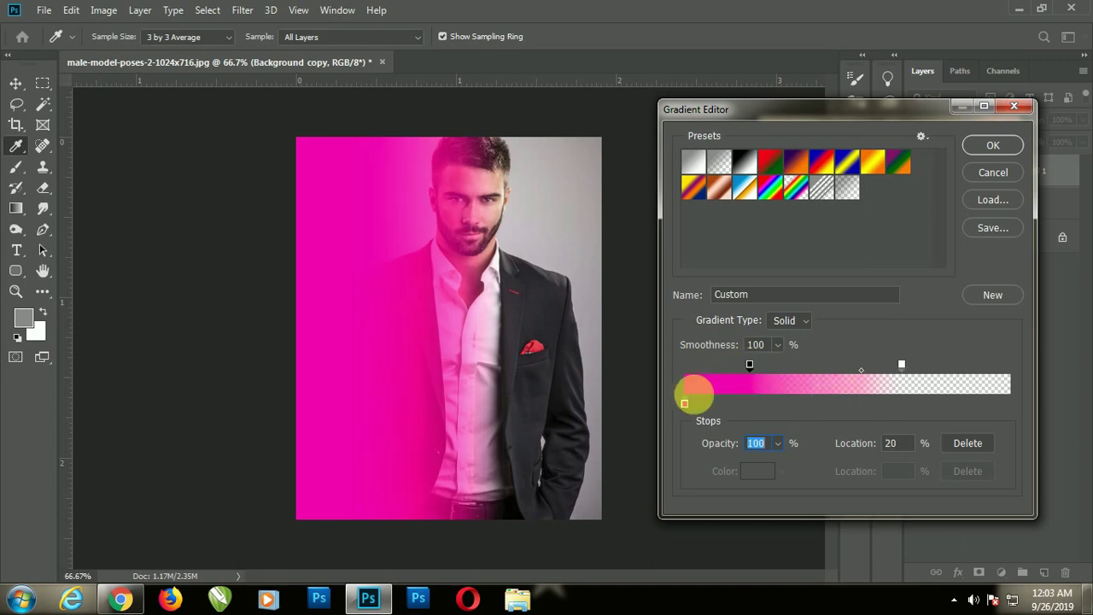
pyautogui.moveTo(861, 370)
pyautogui.mouseDown()
pyautogui.moveTo(871, 373)
pyautogui.moveTo(859, 373)
pyautogui.mouseUp()
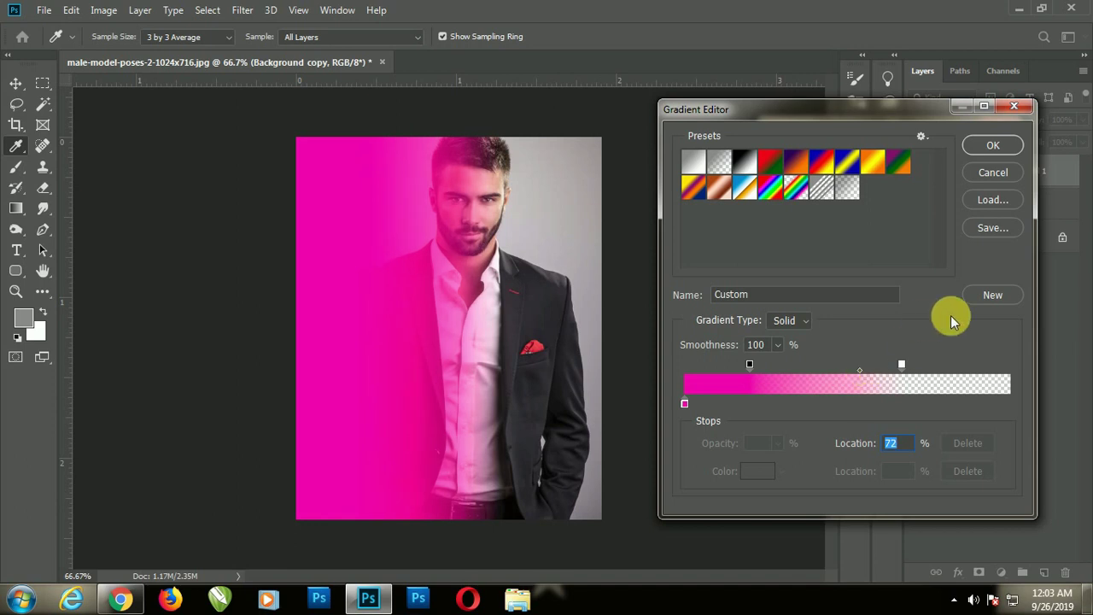
pyautogui.click(987, 145)
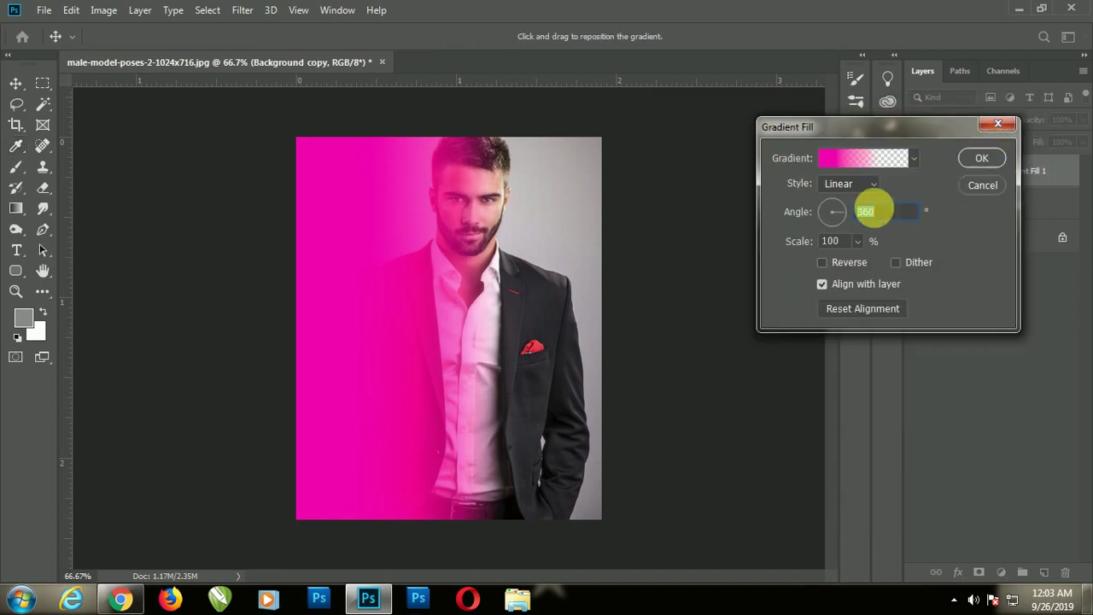
pyautogui.click(977, 157)
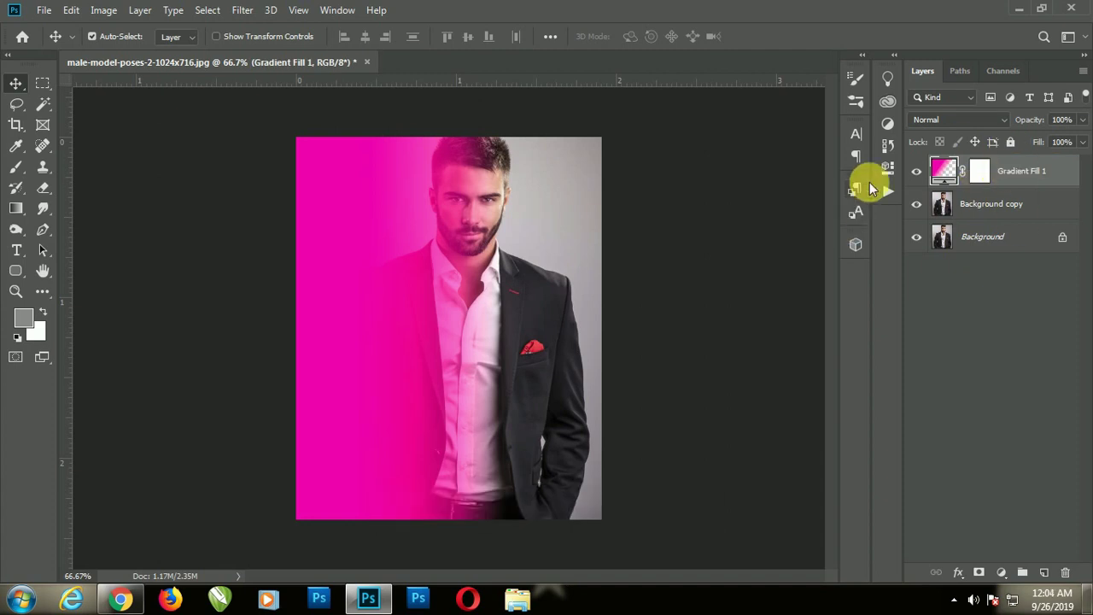
# Set Gradient Fill 1 to Color blend mode and duplicate the layer
pyautogui.click(963, 120)
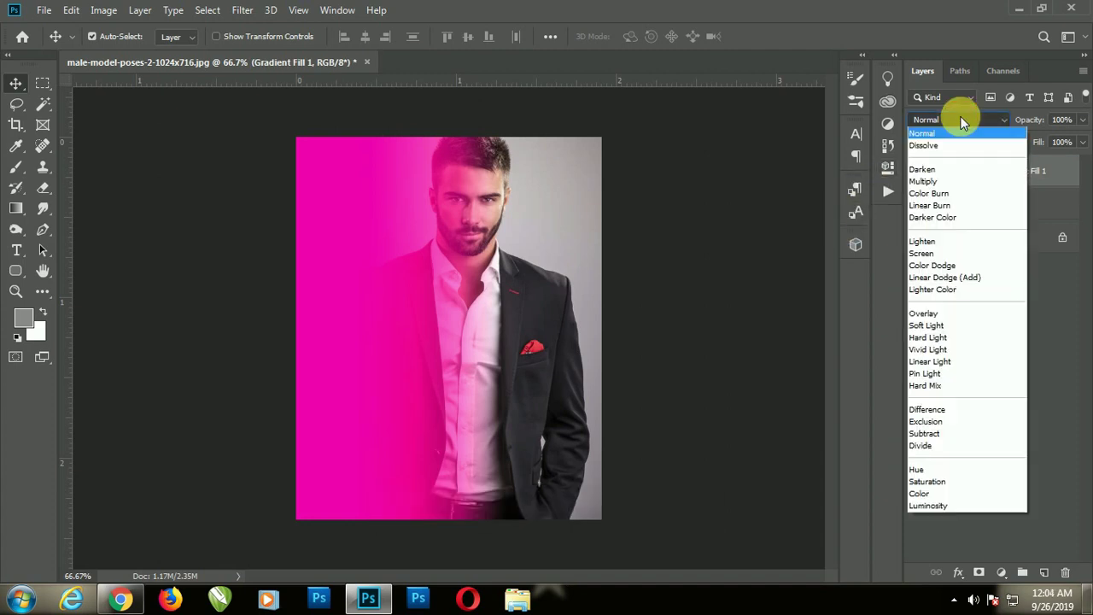
pyautogui.click(918, 494)
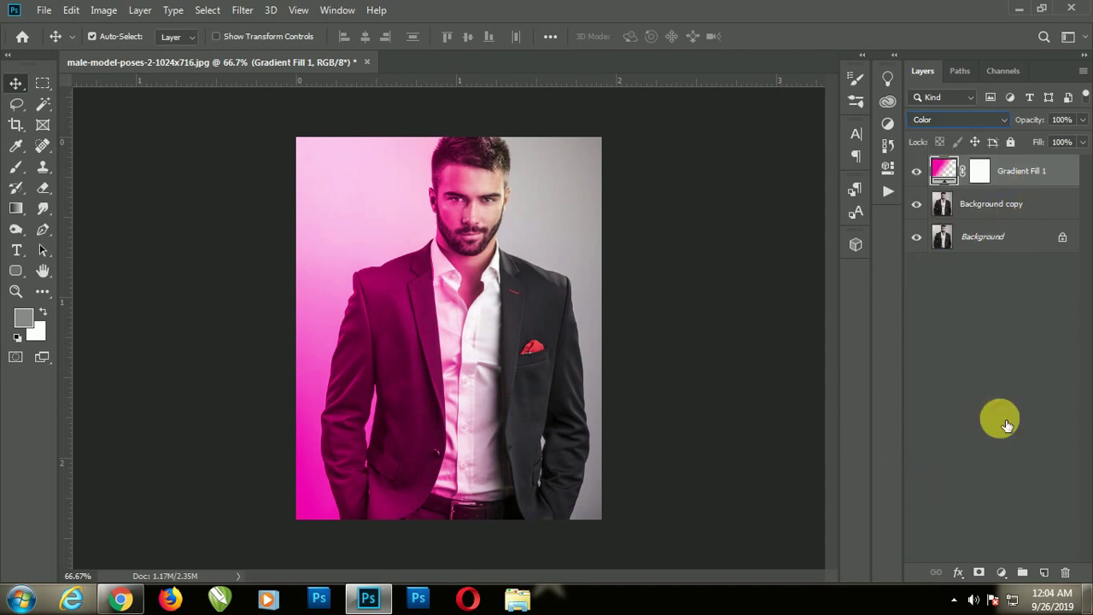
pyautogui.moveTo(1044, 171)
pyautogui.mouseDown()
pyautogui.moveTo(1058, 578)
pyautogui.moveTo(1044, 572)
pyautogui.mouseUp()
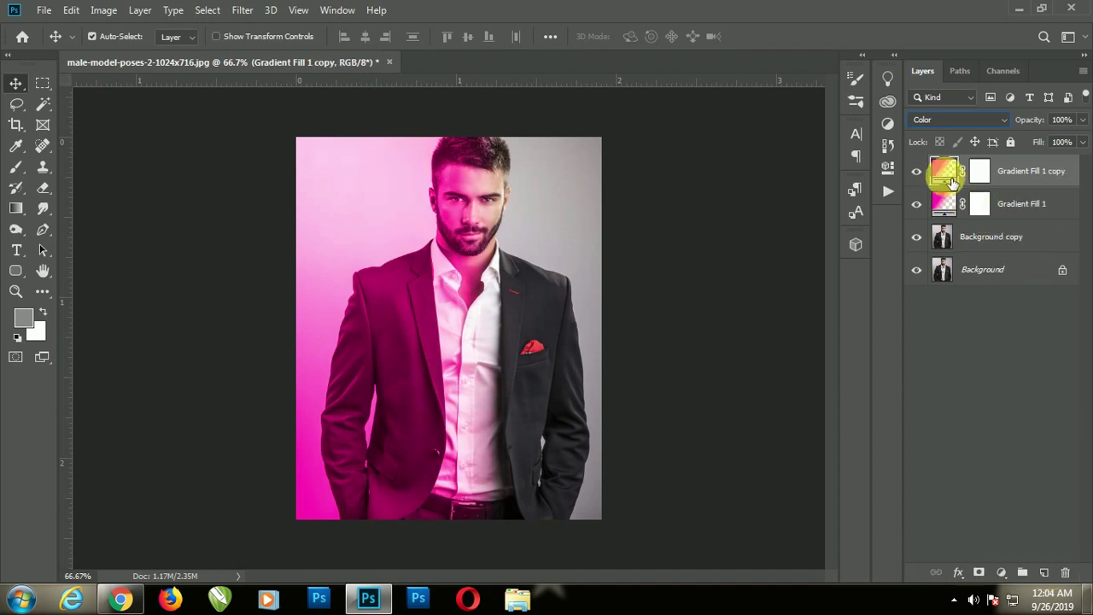
pyautogui.doubleClick(947, 173)
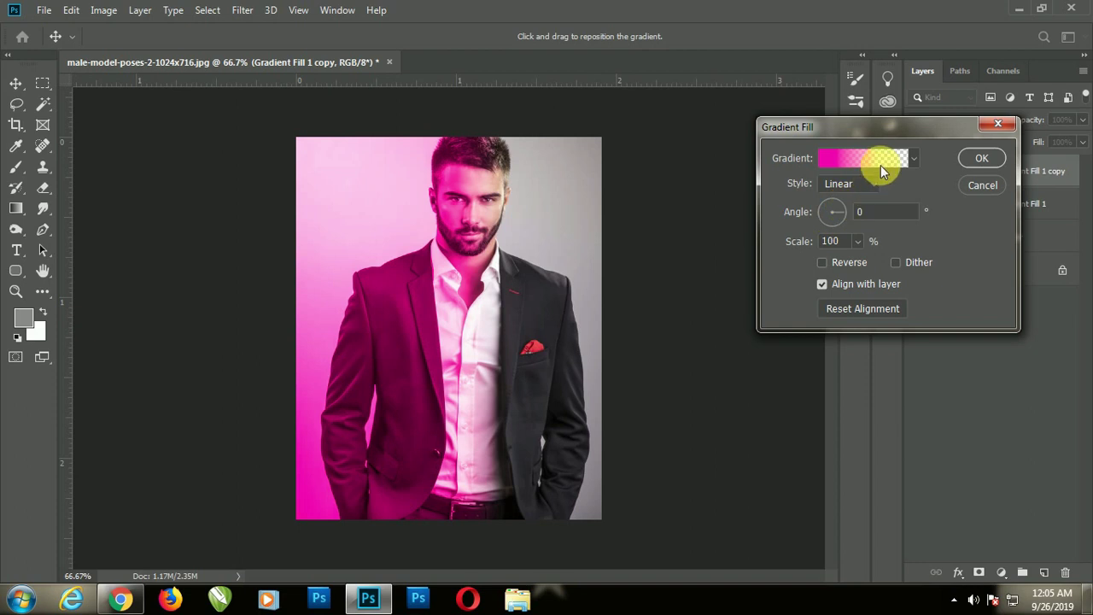
# Set the copy's gradient angle to 180°, discarding an accidental orange-yellow preset
pyautogui.moveTo(843, 214); pyautogui.dragTo(841, 223)
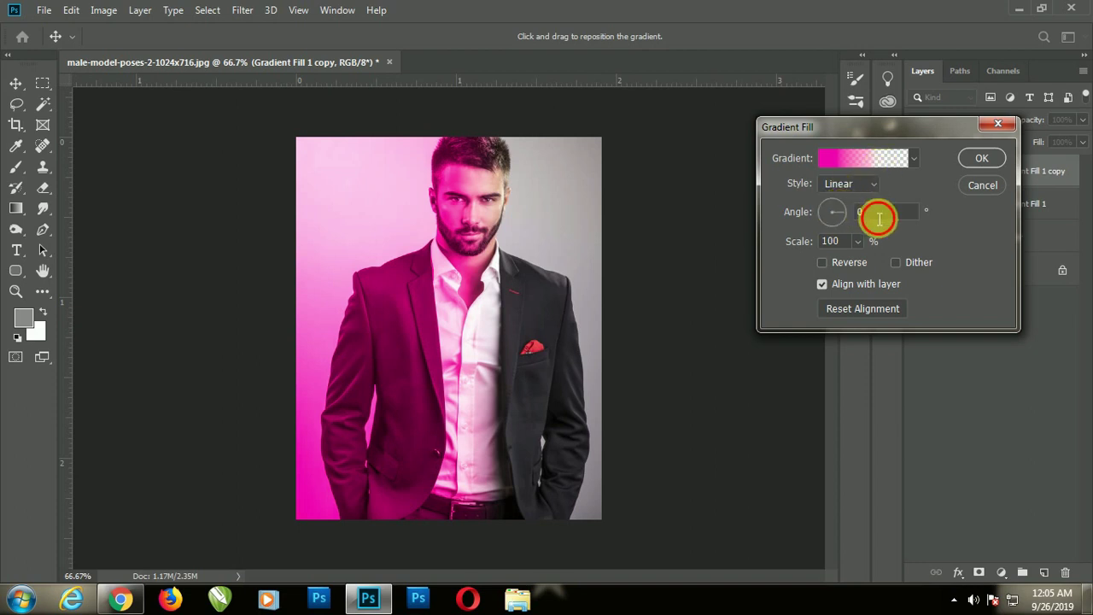
pyautogui.write('180')
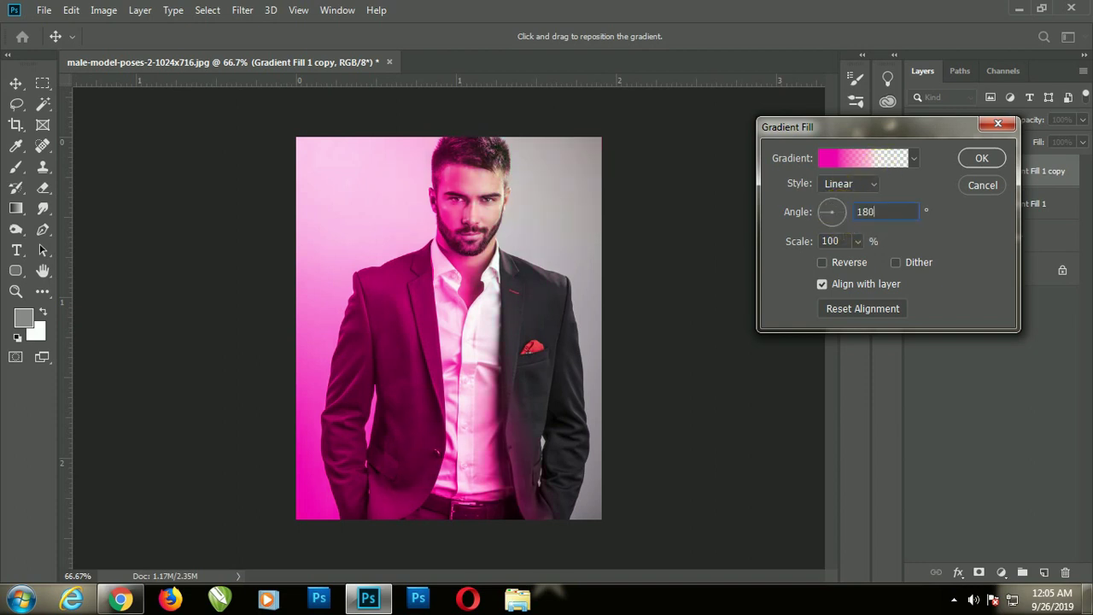
pyautogui.click(869, 162)
pyautogui.click(871, 162)
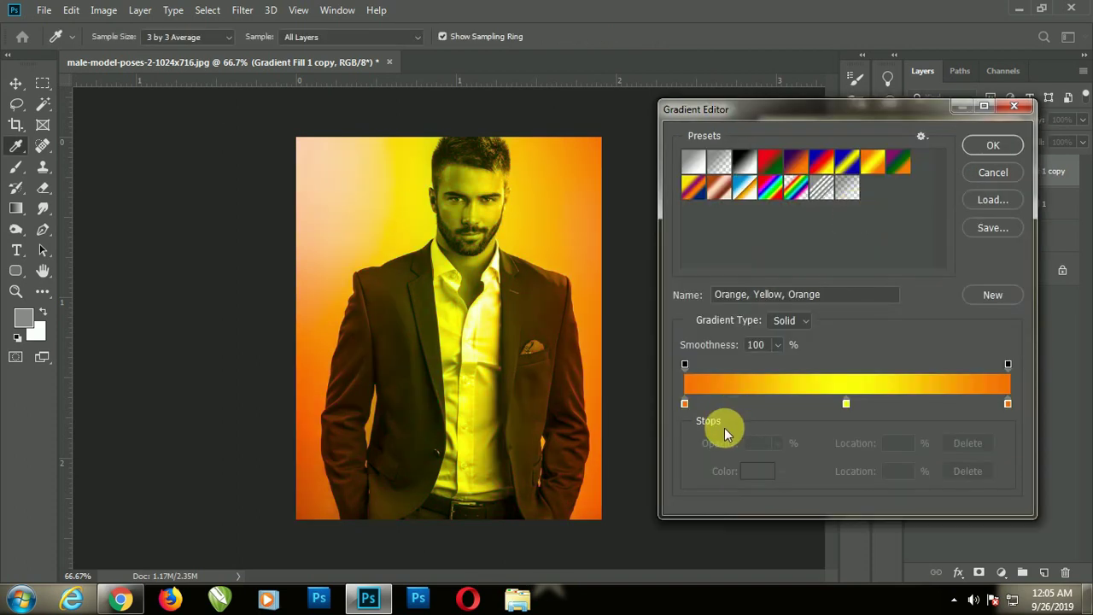
pyautogui.click(1001, 175)
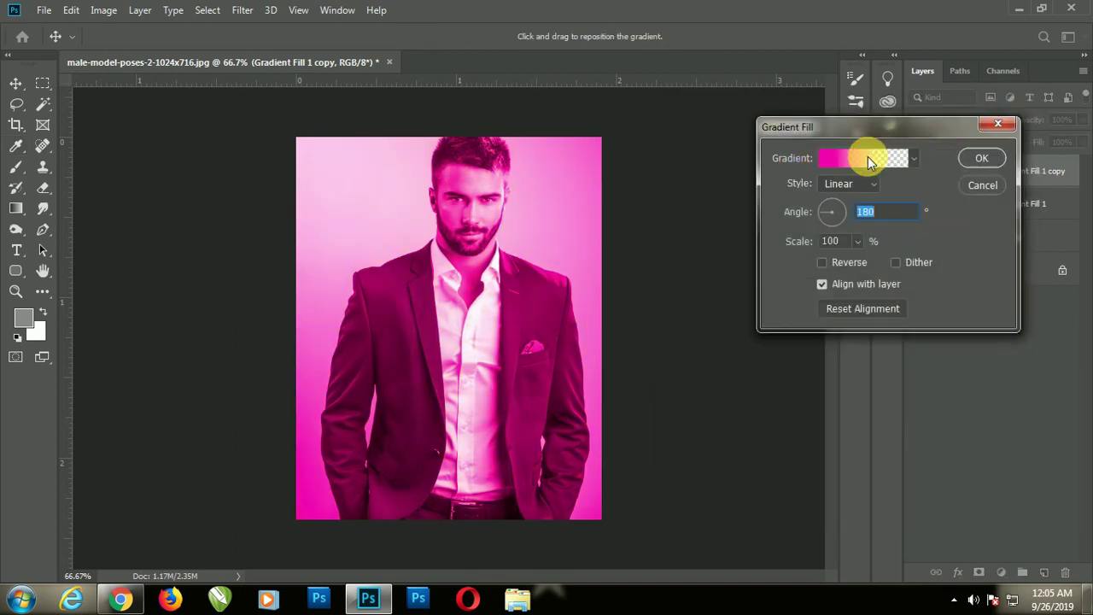
pyautogui.click(867, 157)
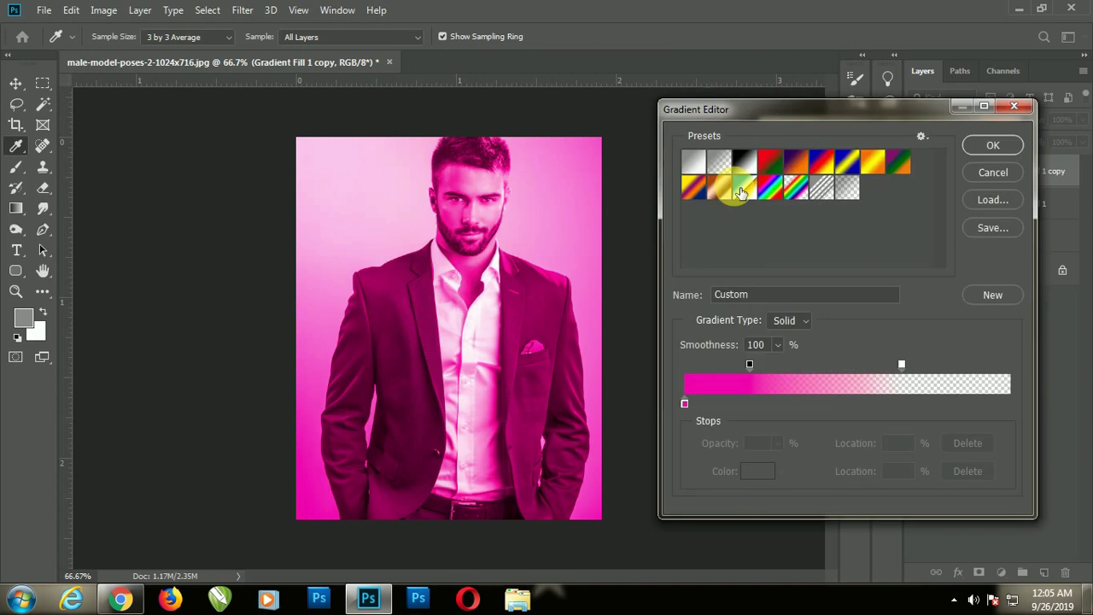
# Change the solid gradient stop colour to blue 0084ff
pyautogui.doubleClick(686, 405)
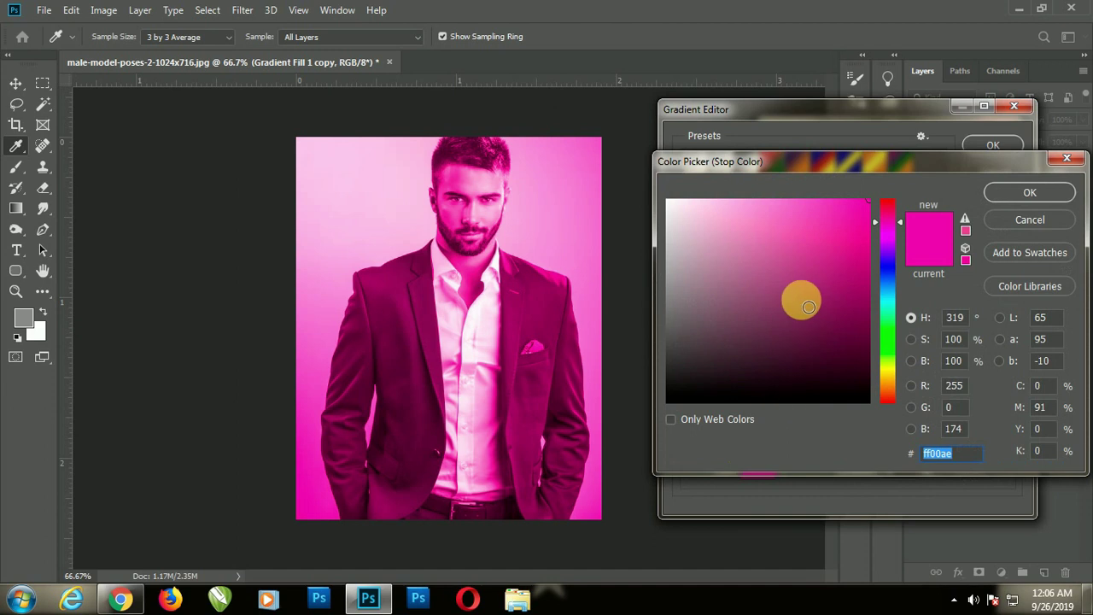
pyautogui.write('00')
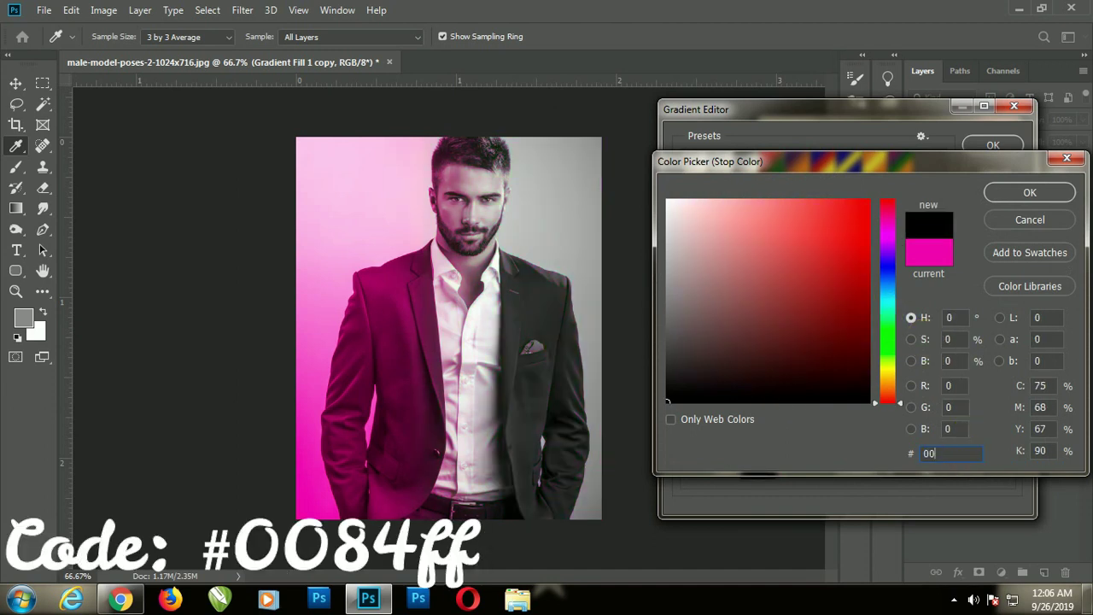
pyautogui.write('84')
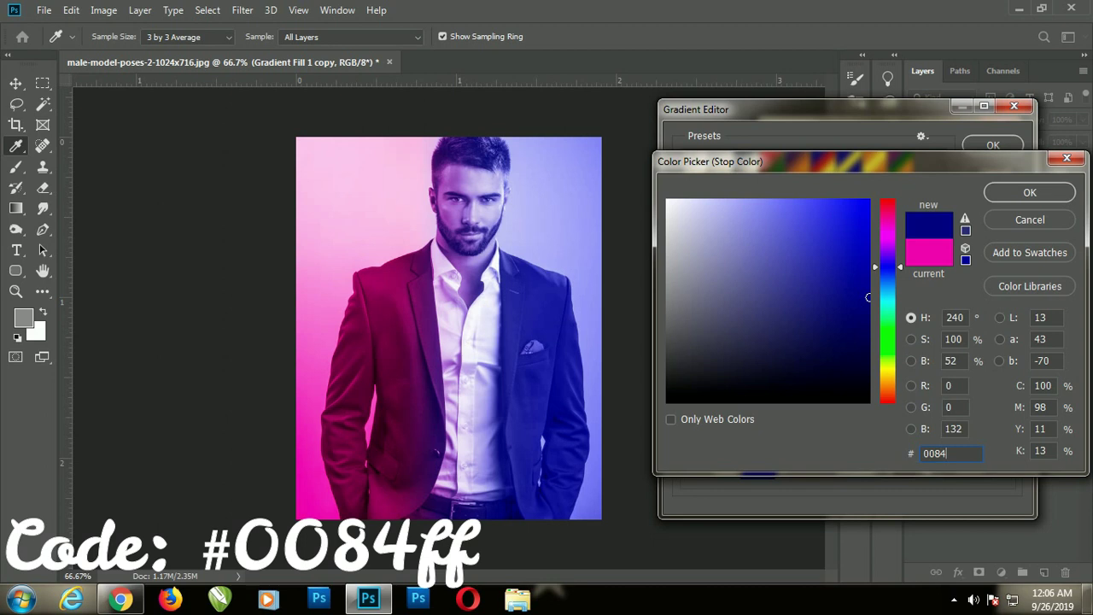
pyautogui.write('ff')
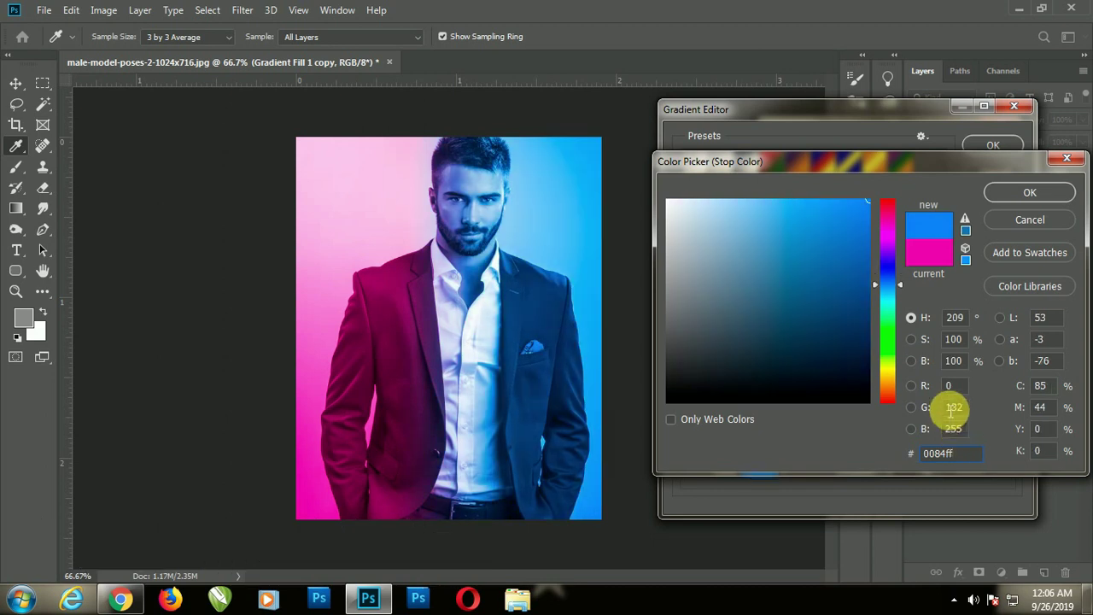
pyautogui.click(1029, 195)
# Reposition the transparency stops to shorten the blue fade, then commit the gradient fill
pyautogui.moveTo(921, 362); pyautogui.dragTo(843, 368)
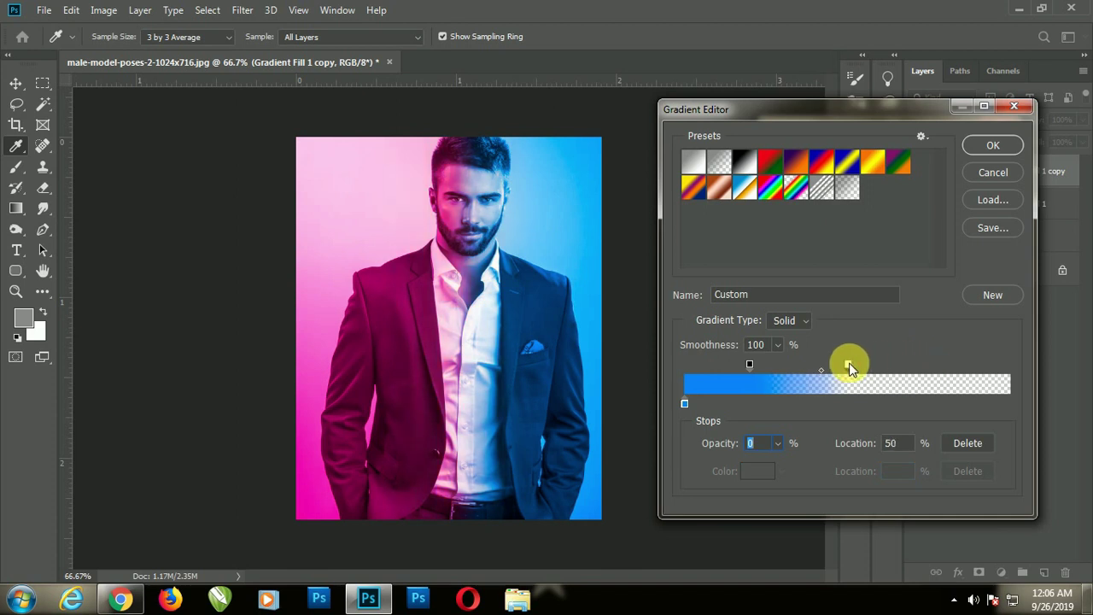
pyautogui.moveTo(843, 368)
pyautogui.mouseDown()
pyautogui.moveTo(712, 369)
pyautogui.moveTo(865, 363)
pyautogui.moveTo(809, 367)
pyautogui.mouseUp()
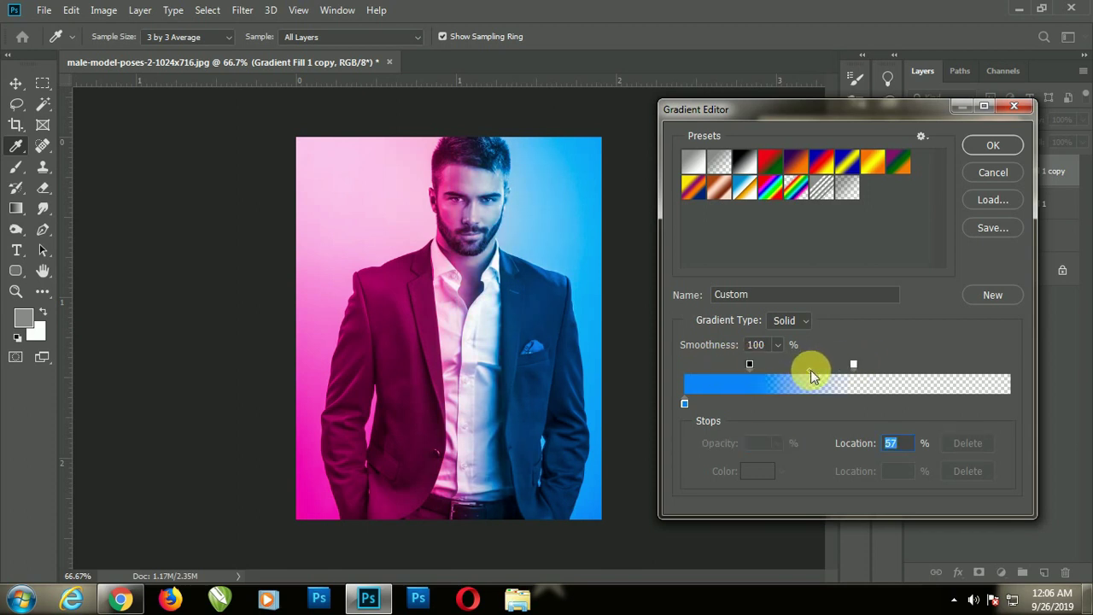
pyautogui.click(817, 366)
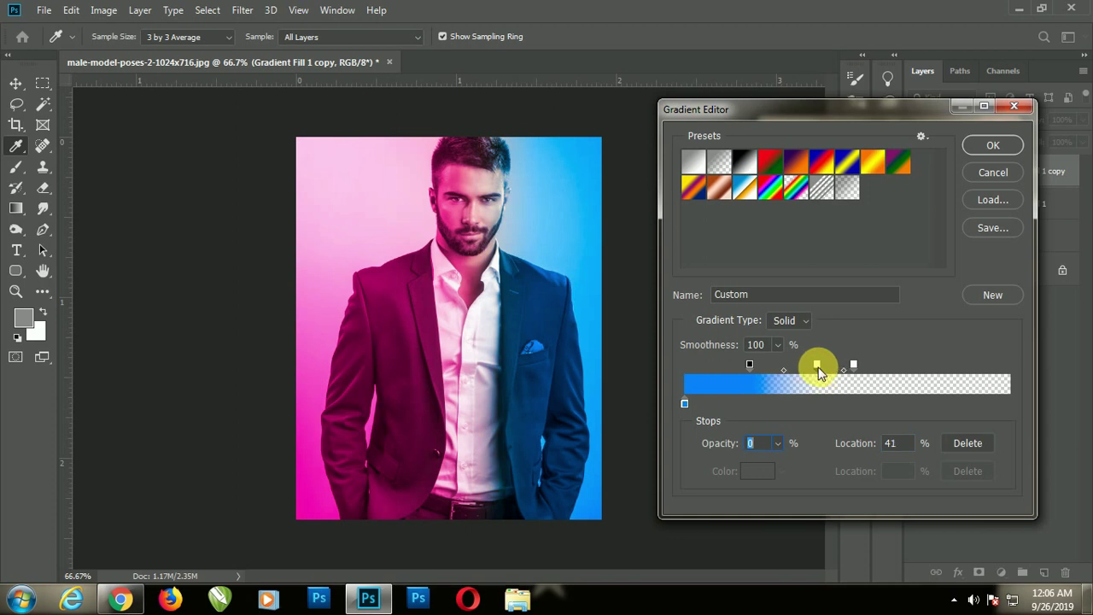
pyautogui.click(952, 442)
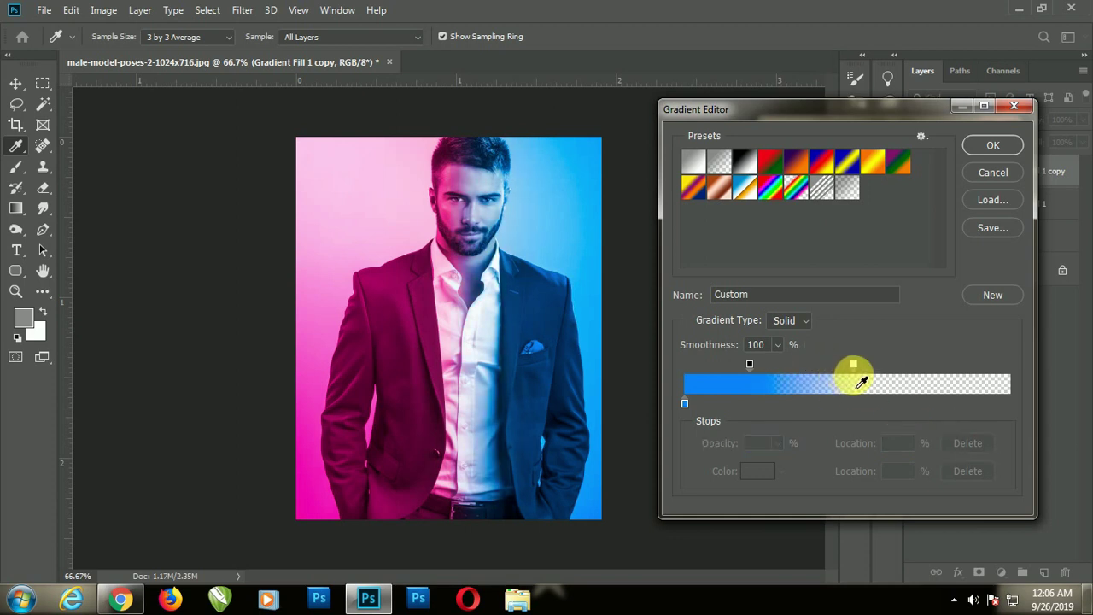
pyautogui.moveTo(853, 364); pyautogui.dragTo(840, 368)
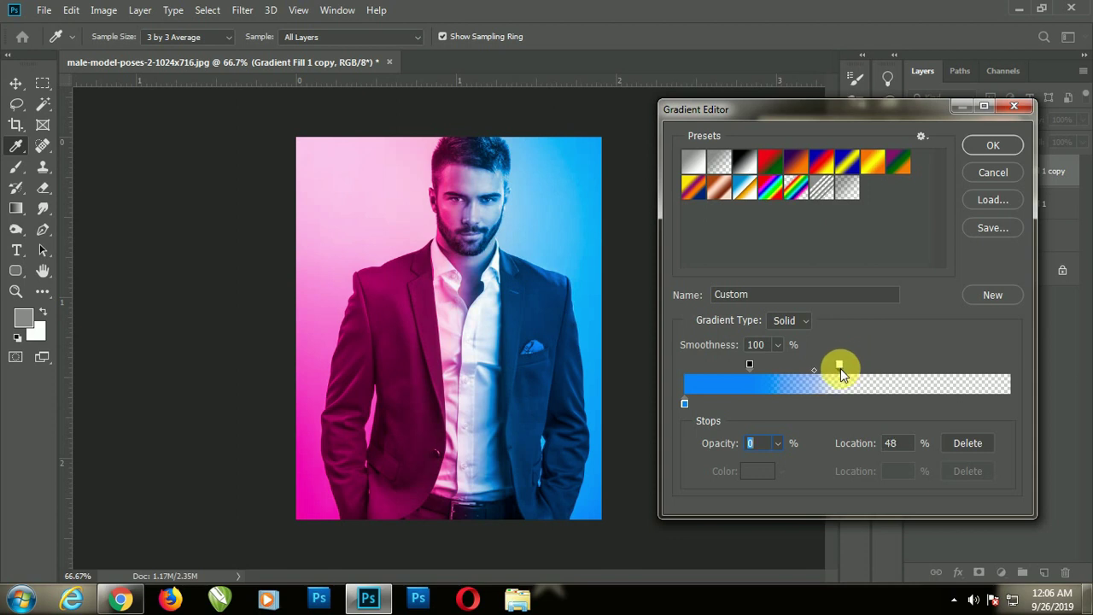
pyautogui.moveTo(749, 364)
pyautogui.mouseDown()
pyautogui.moveTo(719, 365)
pyautogui.moveTo(775, 367)
pyautogui.moveTo(760, 363)
pyautogui.mouseUp()
pyautogui.click(827, 370)
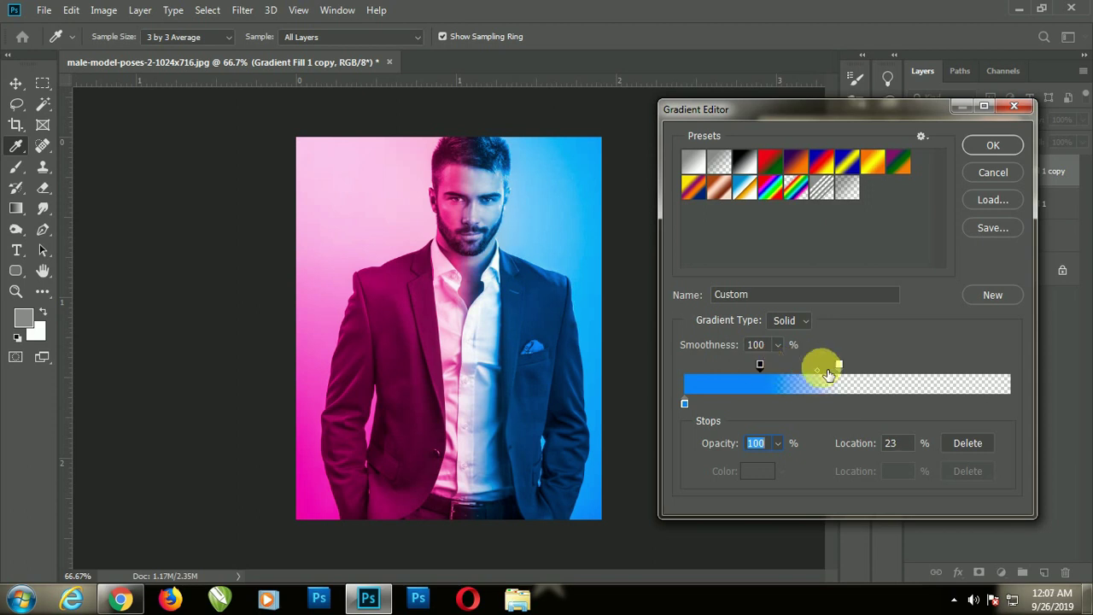
pyautogui.click(998, 149)
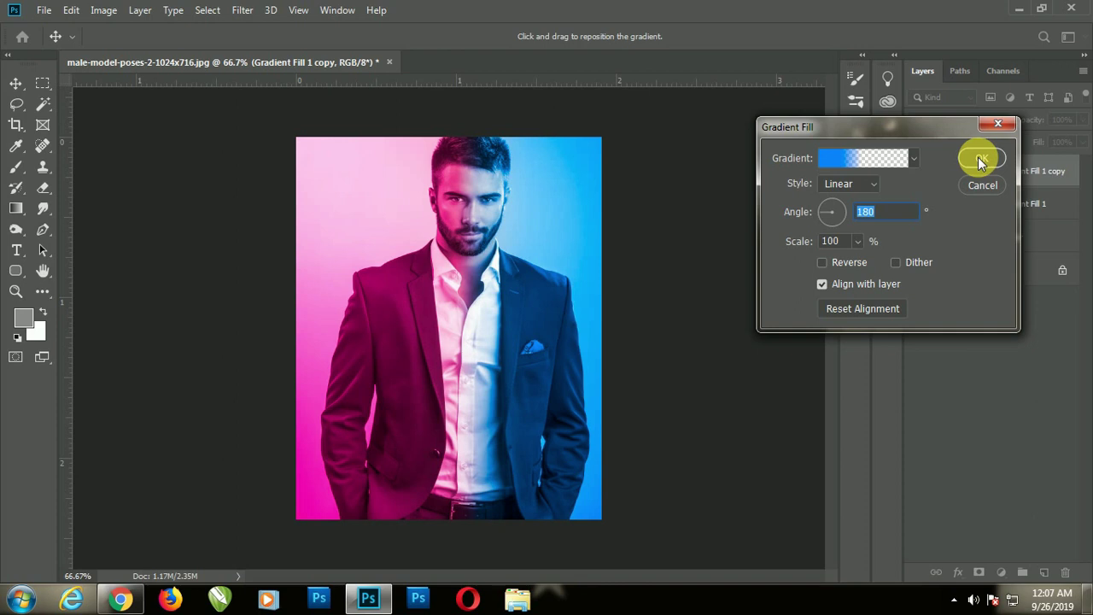
pyautogui.click(979, 160)
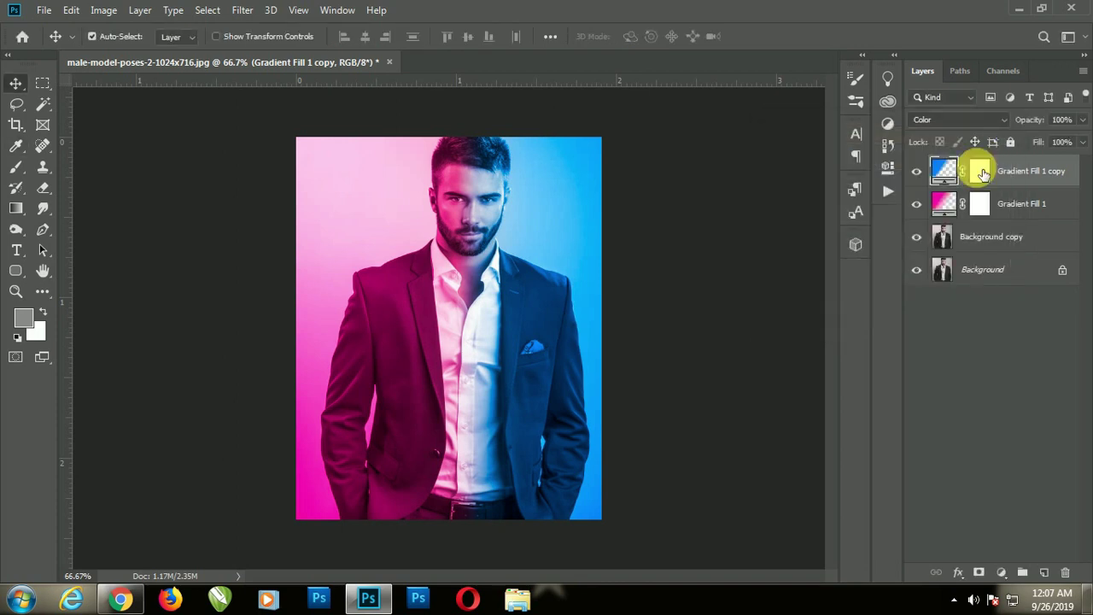
# Select both gradient layers and duplicate them as copies 2 and 3
pyautogui.doubleClick(1035, 203)
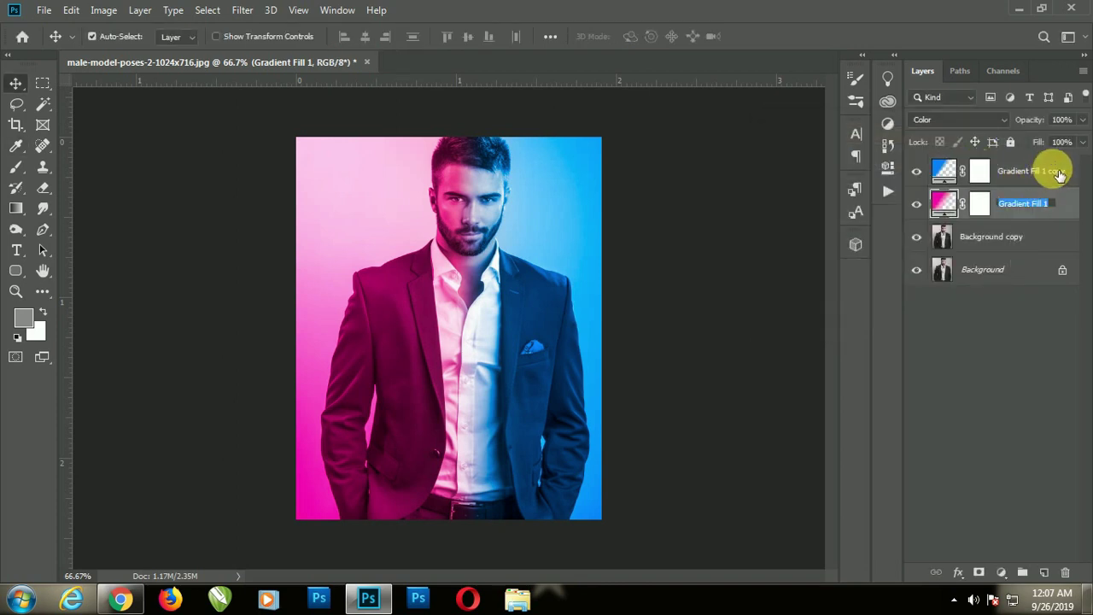
pyautogui.click(1057, 173)
pyautogui.keyDown('shift'); pyautogui.click(1048, 201); pyautogui.keyUp('shift')
pyautogui.moveTo(1054, 170); pyautogui.dragTo(1053, 584)
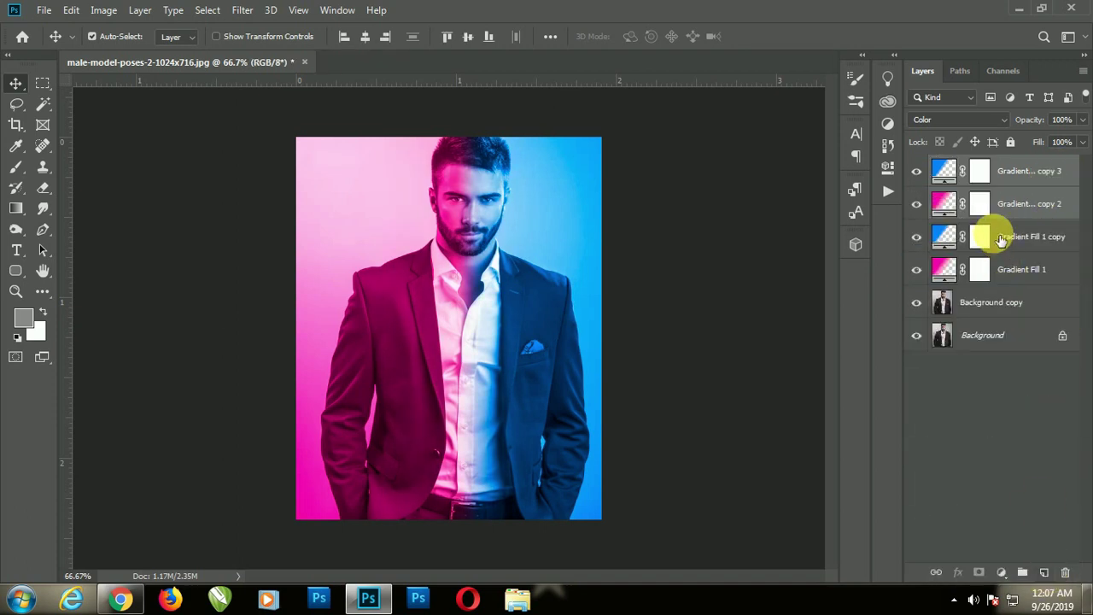
# Lower the duplicates' opacity to 24%, select copy 3, and stamp visible layers into Layer 1
pyautogui.moveTo(1049, 121); pyautogui.dragTo(1037, 120)
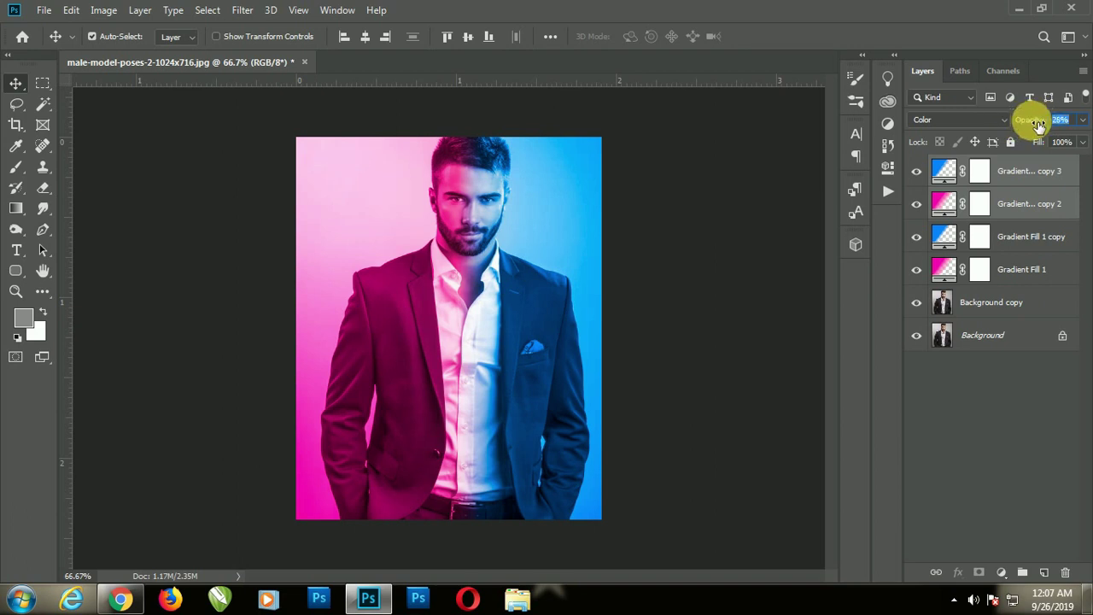
pyautogui.moveTo(1041, 124); pyautogui.dragTo(1039, 123)
pyautogui.click(1012, 438)
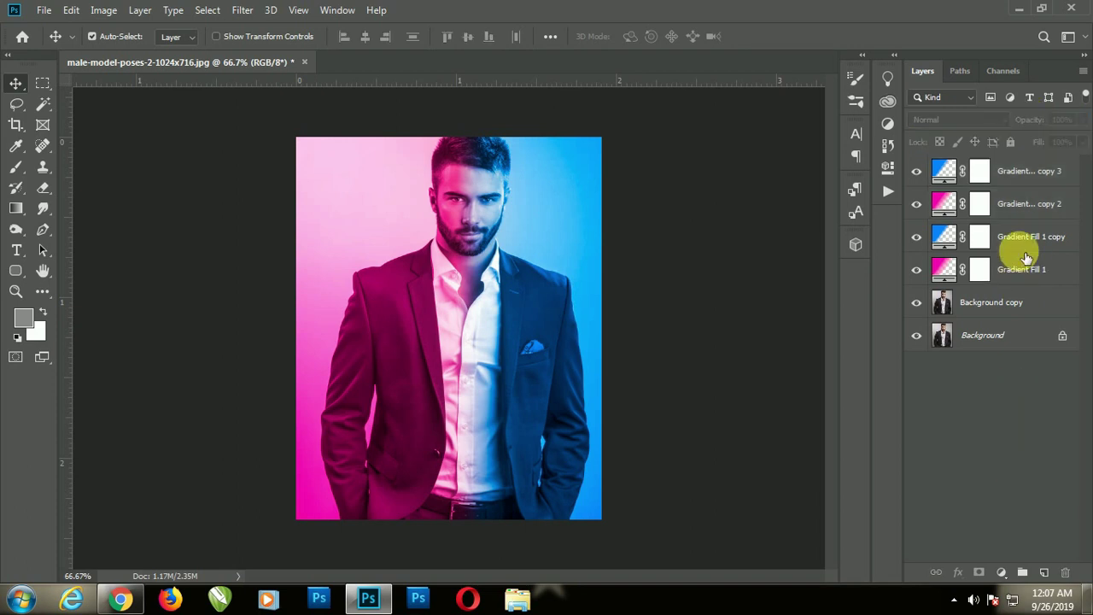
pyautogui.click(1031, 178)
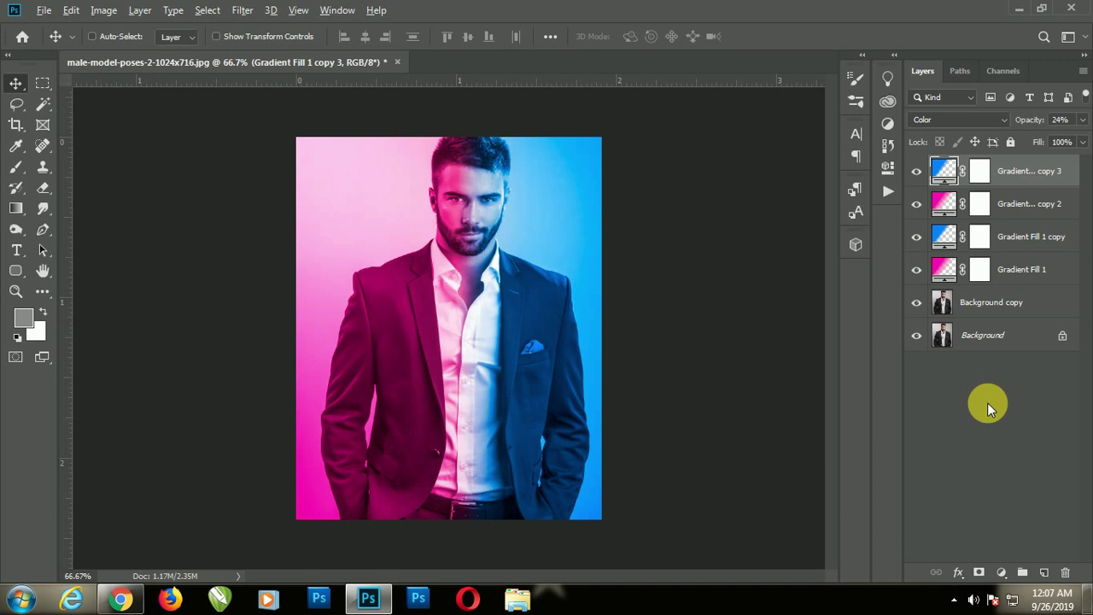
pyautogui.hotkey('ctrl', 'alt', 'shift', 'e')
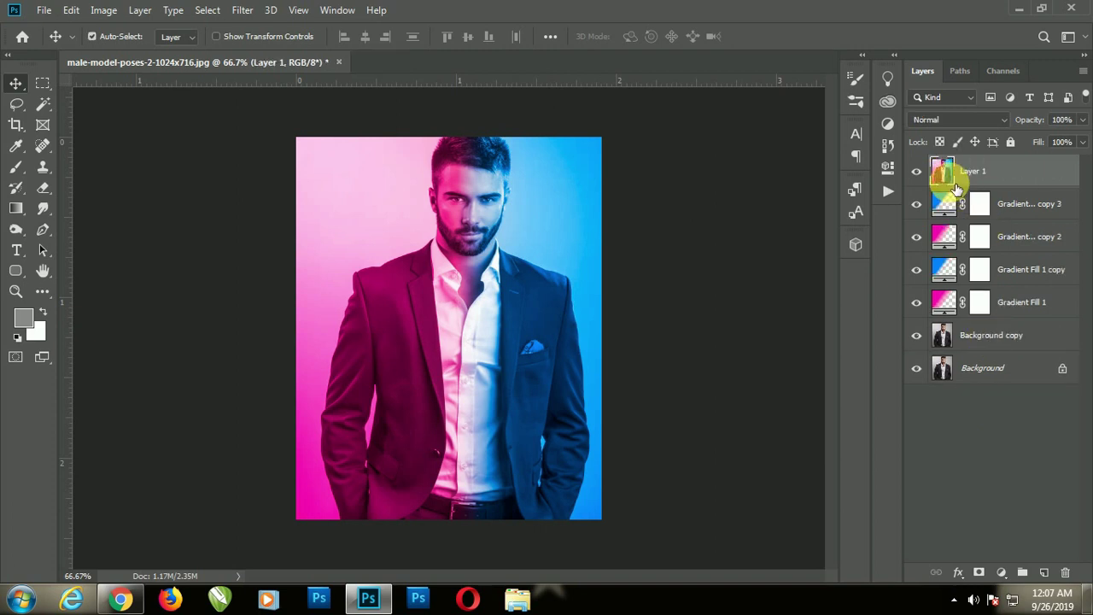
# Apply a High Pass filter with a 2.5-pixel radius to Layer 1
pyautogui.click(246, 11)
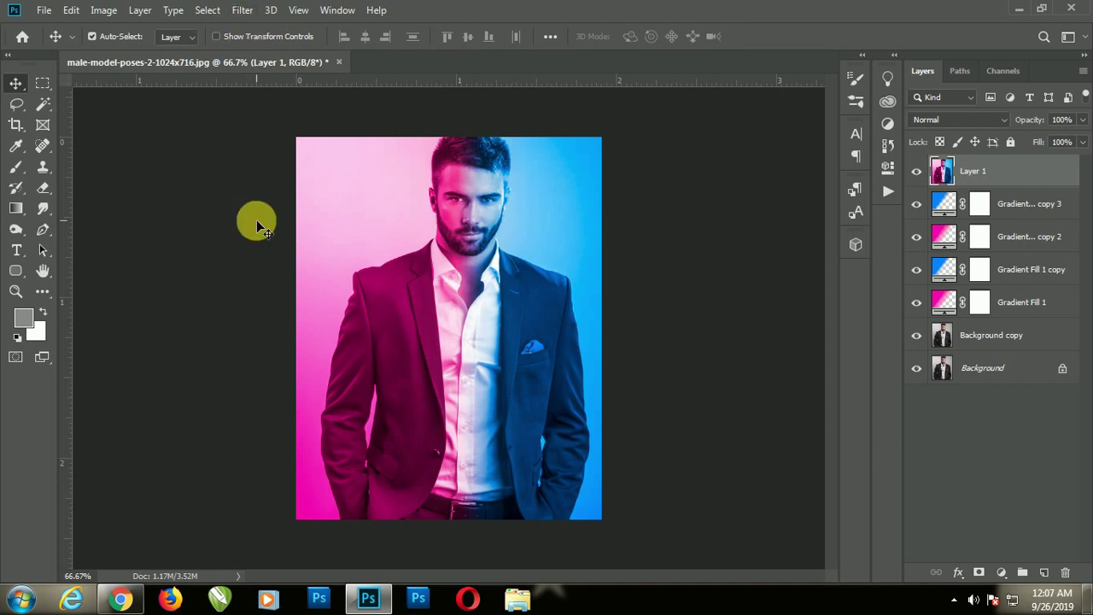
pyautogui.click(242, 10)
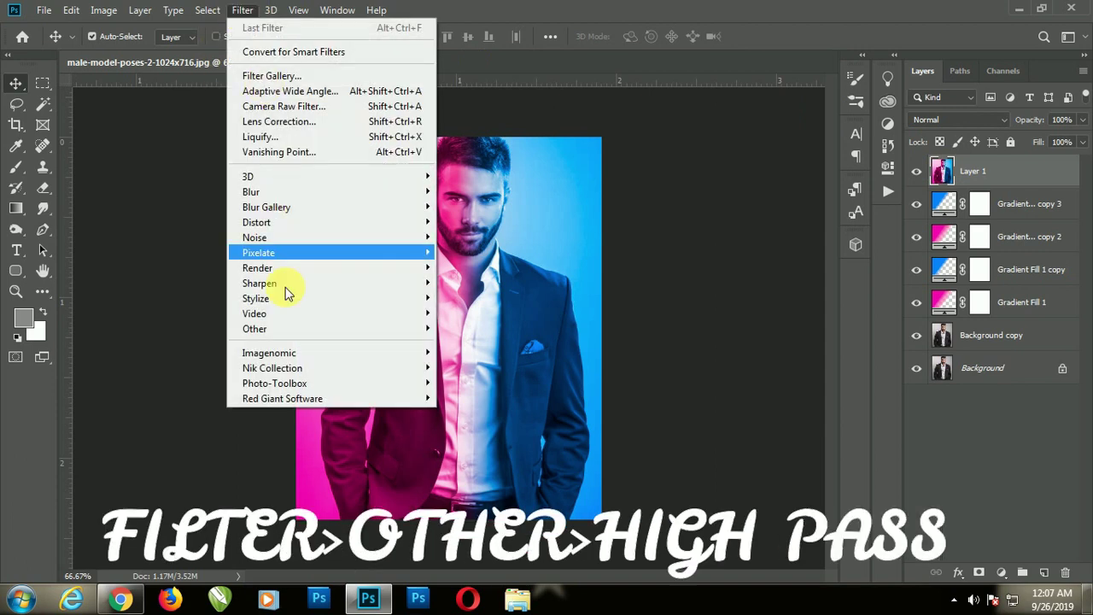
pyautogui.moveTo(255, 329)
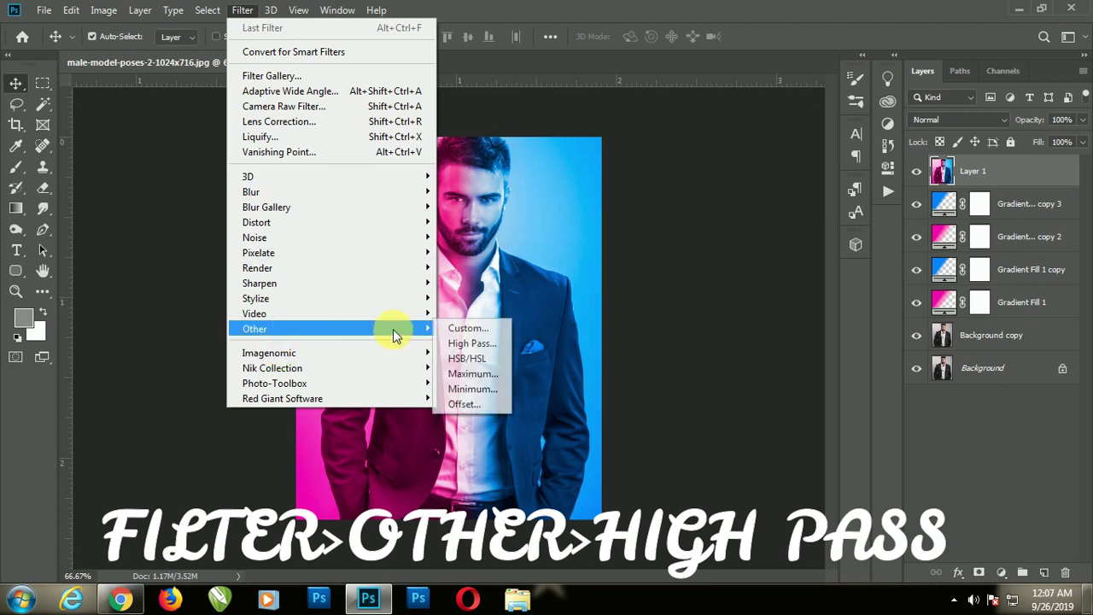
pyautogui.click(460, 343)
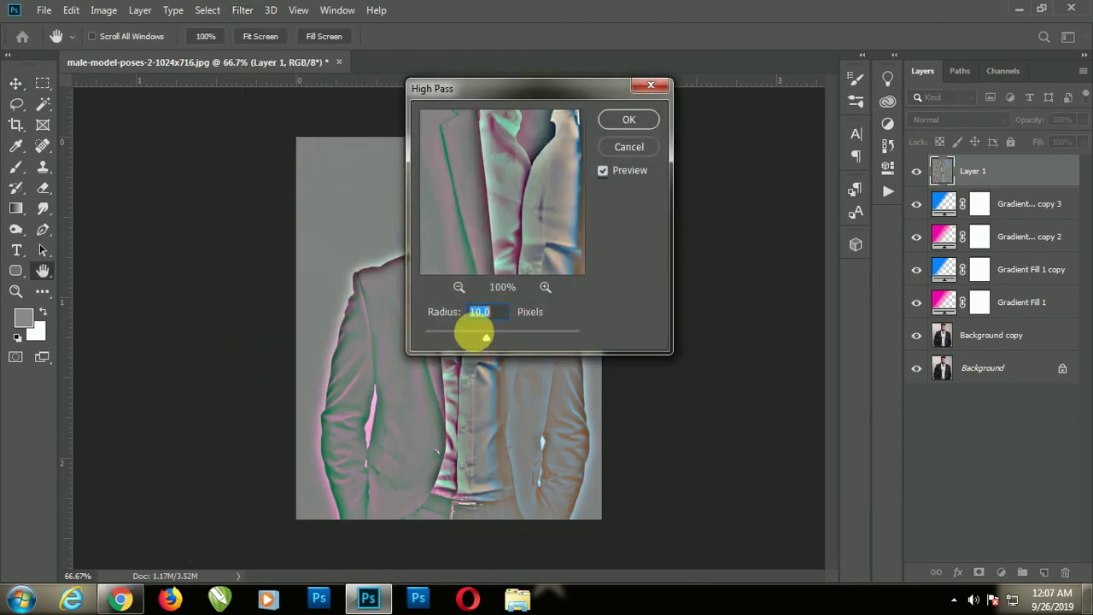
pyautogui.moveTo(456, 337); pyautogui.dragTo(446, 339)
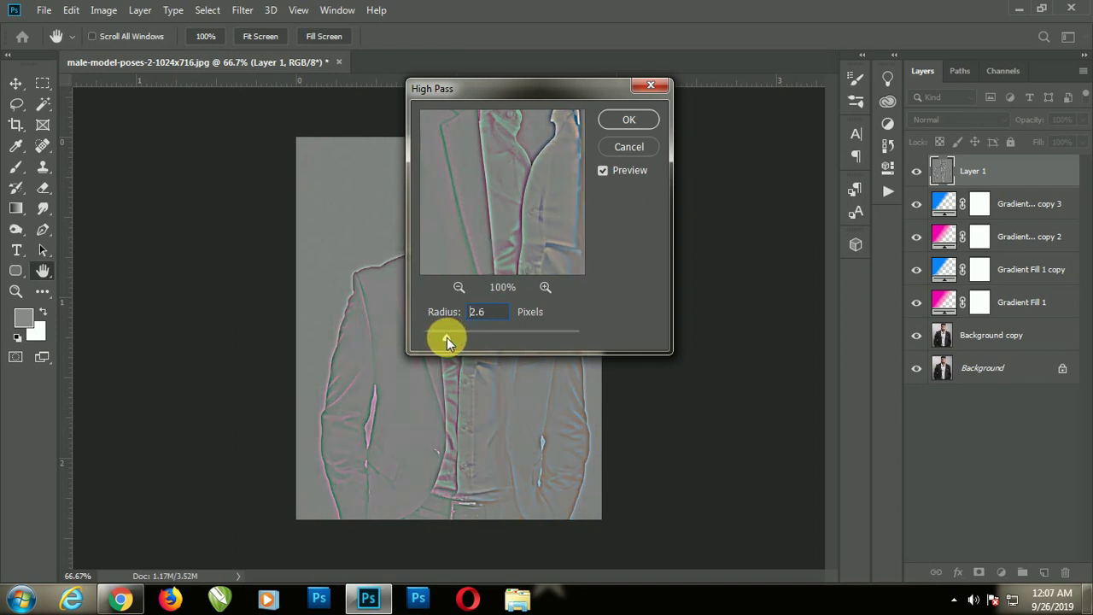
pyautogui.click(629, 118)
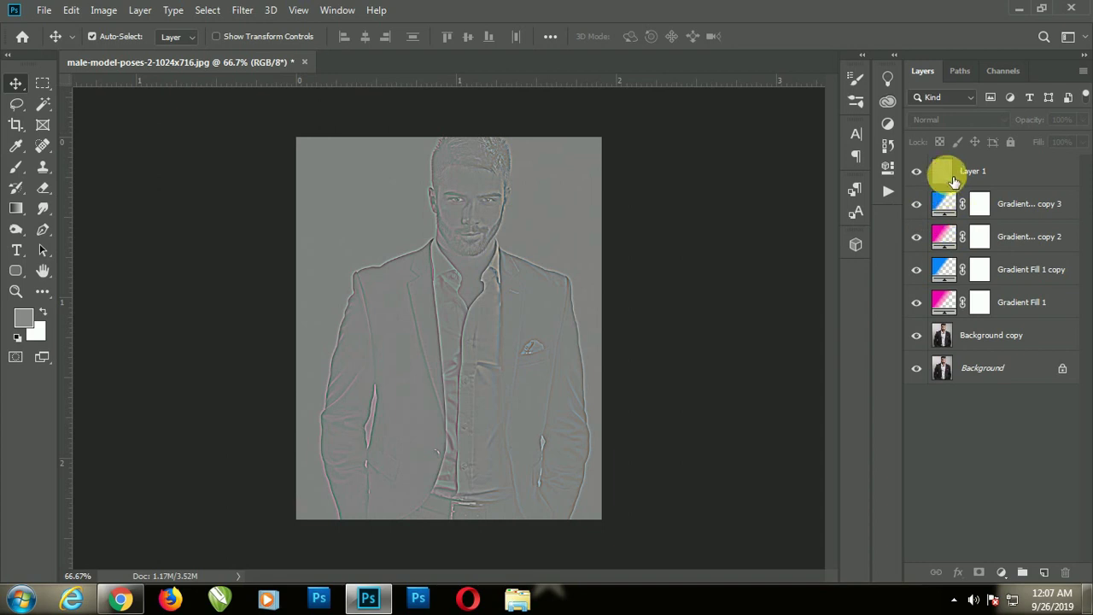
pyautogui.click(953, 174)
pyautogui.click(974, 120)
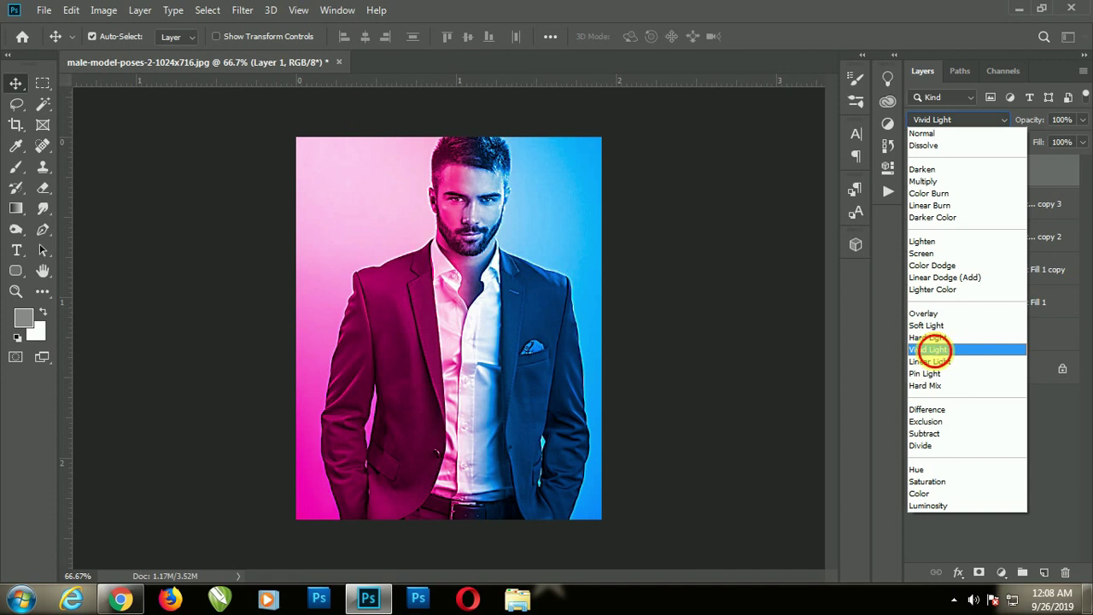
# Switch Layer 1 to Vivid Light and fine-tune its opacity to 23%
pyautogui.click(937, 346)
pyautogui.click(976, 173)
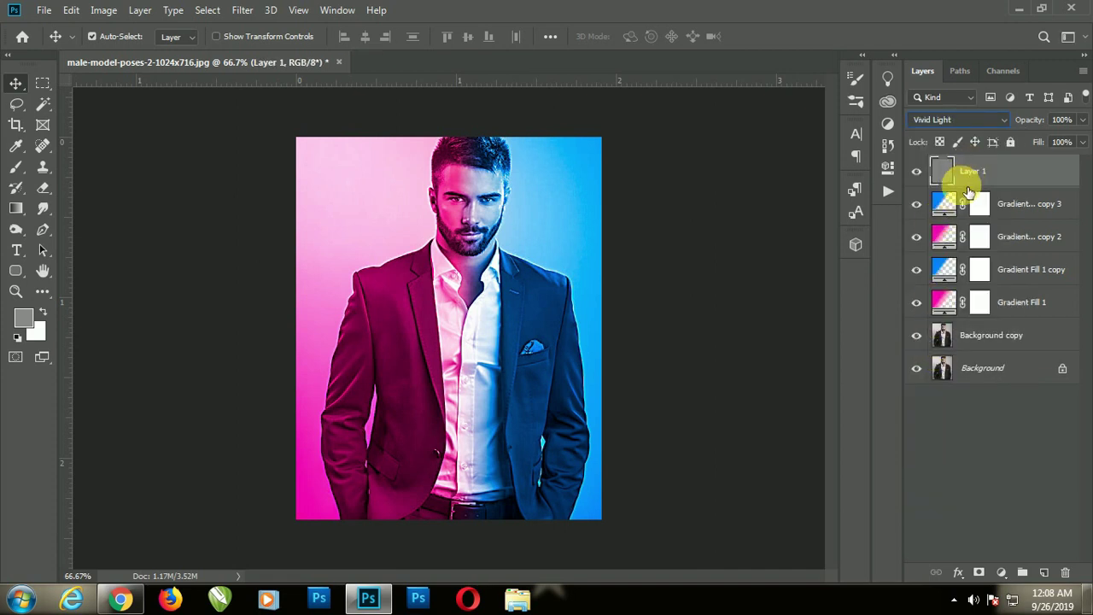
pyautogui.moveTo(1034, 118); pyautogui.dragTo(1029, 123)
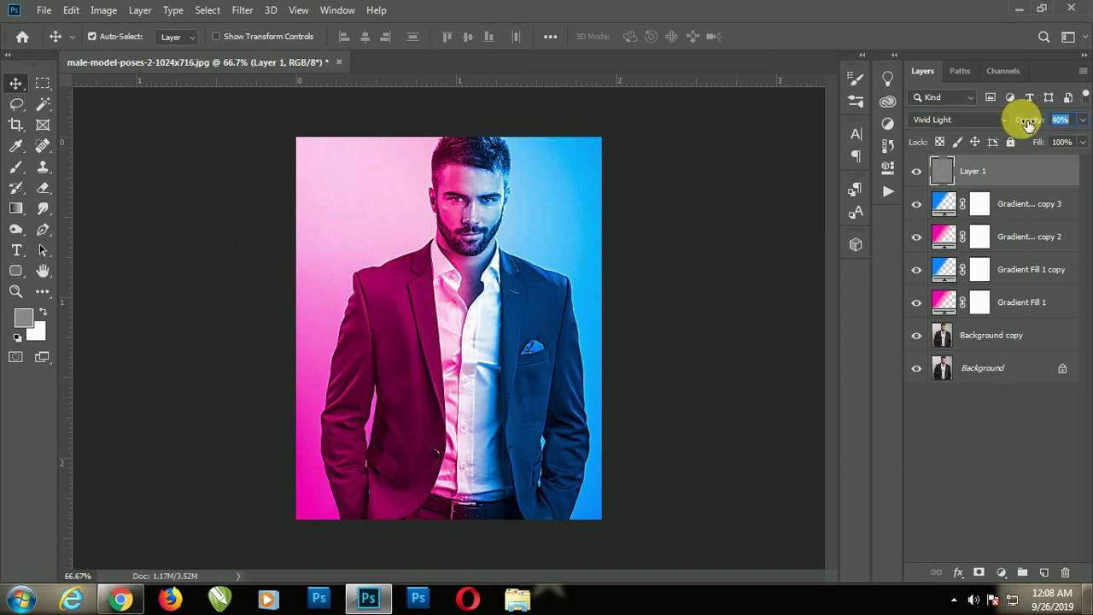
pyautogui.moveTo(1032, 123); pyautogui.dragTo(1033, 121)
pyautogui.moveTo(1033, 122); pyautogui.dragTo(1040, 119)
pyautogui.press('Up')
pyautogui.press('Up')
pyautogui.press('Up')
pyautogui.press('Down')
pyautogui.press('Down')
pyautogui.press('Down')
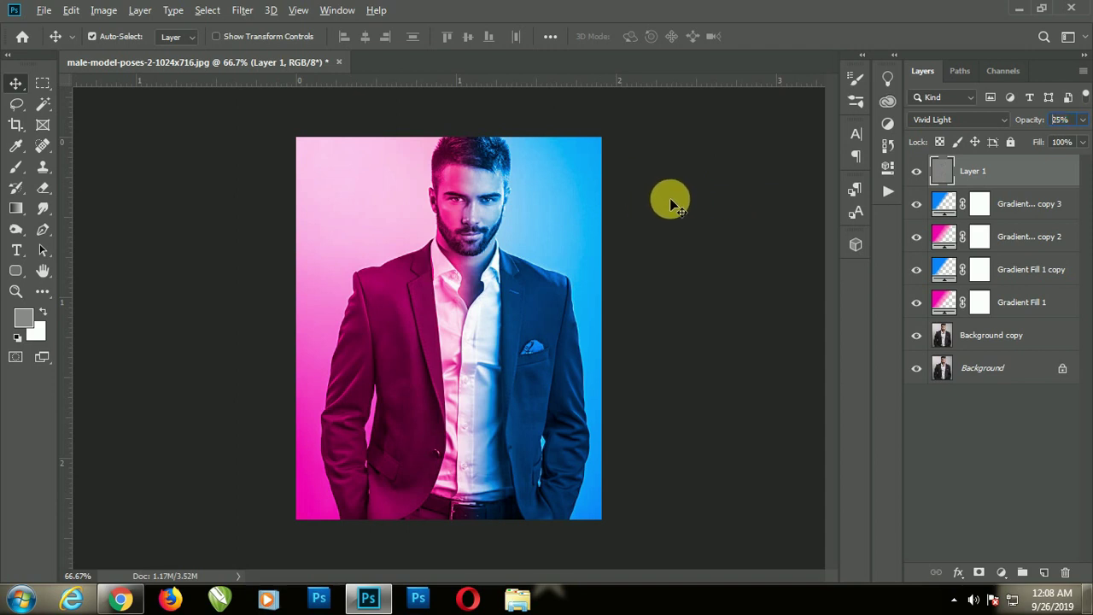
pyautogui.press('Down')
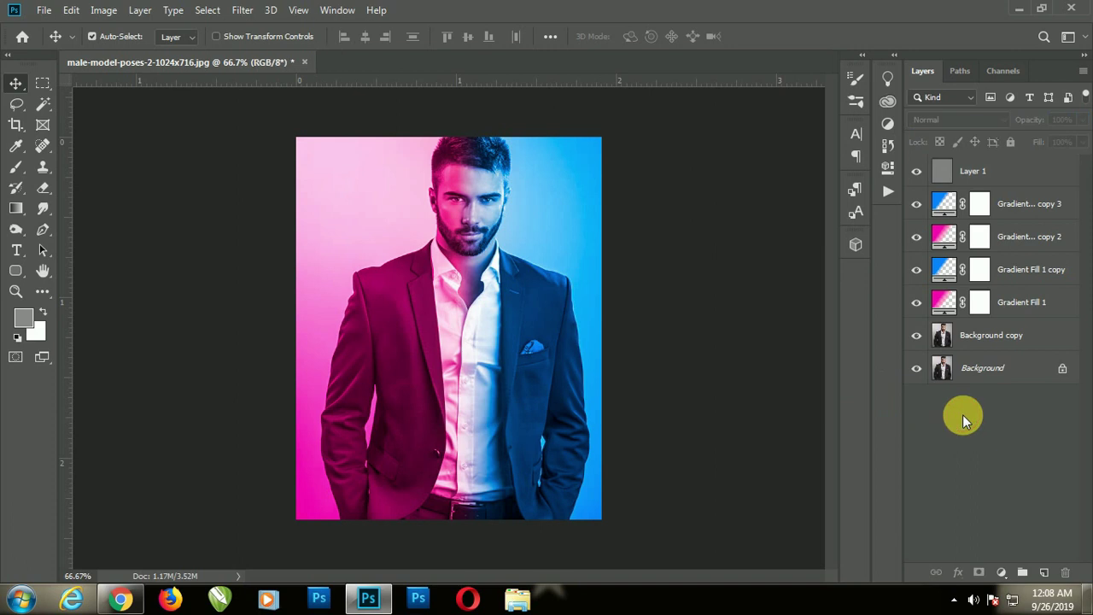
pyautogui.click(989, 177)
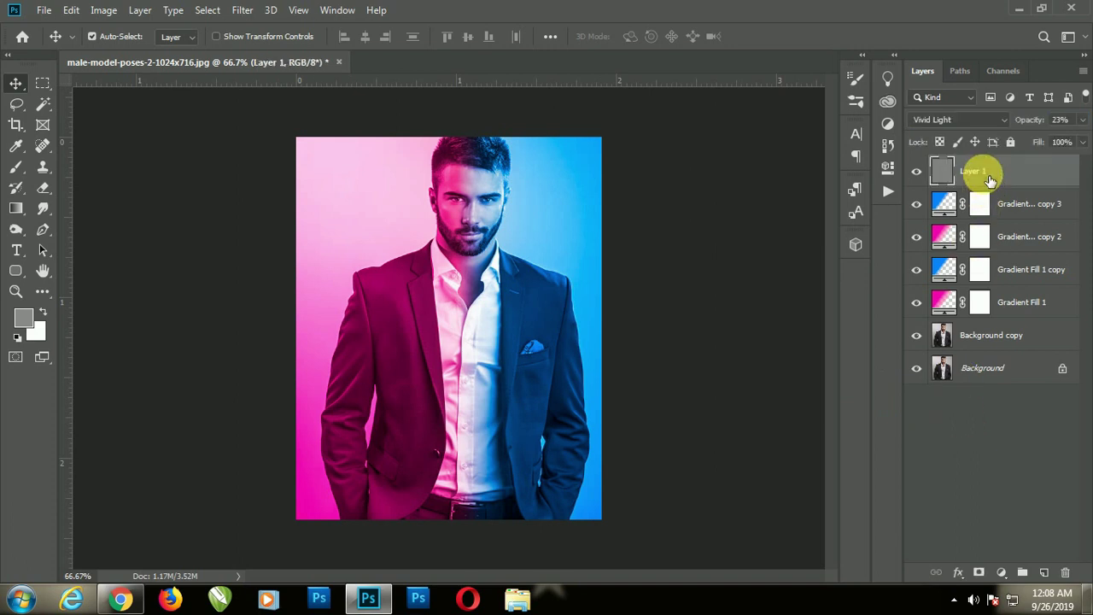
# Add a Curves layer raising midtones and black point, lowering white point, then hide Layer 1
pyautogui.click(1013, 576)
pyautogui.click(998, 367)
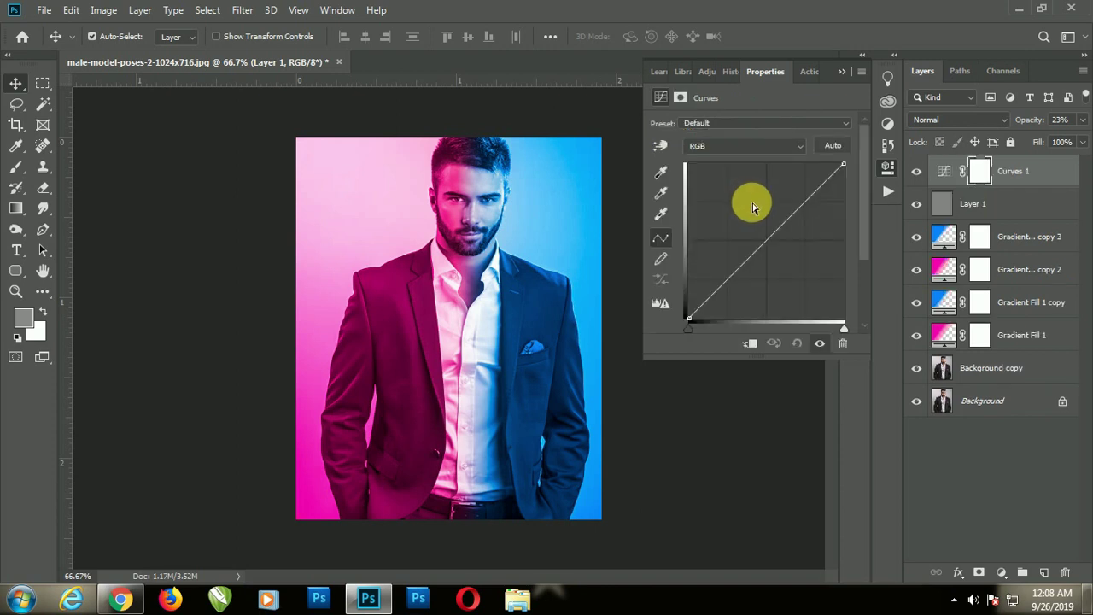
pyautogui.click(771, 243)
pyautogui.moveTo(777, 248); pyautogui.dragTo(784, 242)
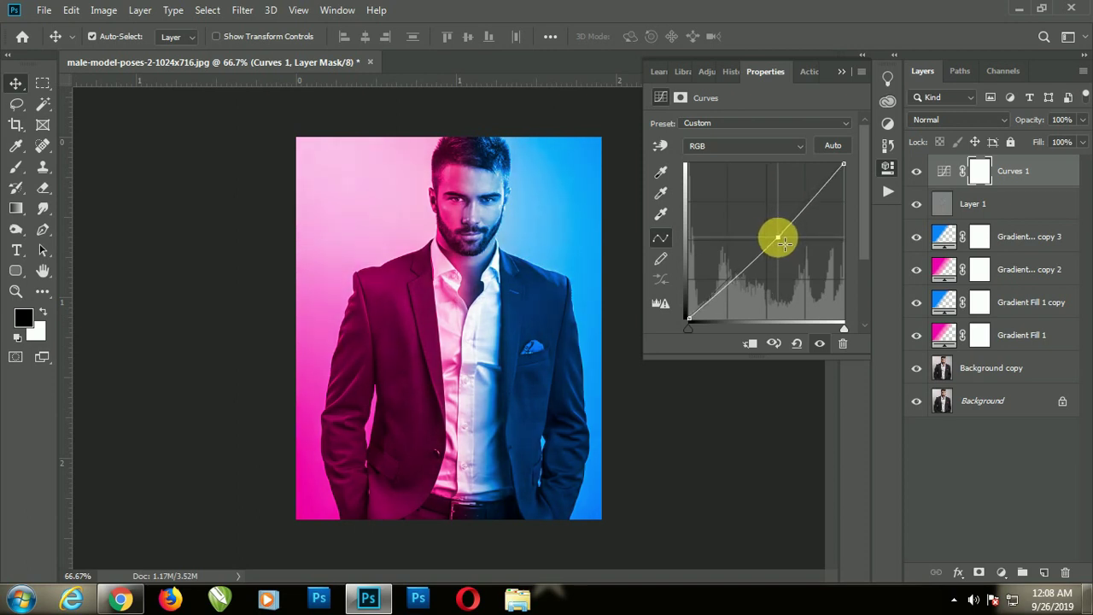
pyautogui.moveTo(689, 318); pyautogui.dragTo(688, 306)
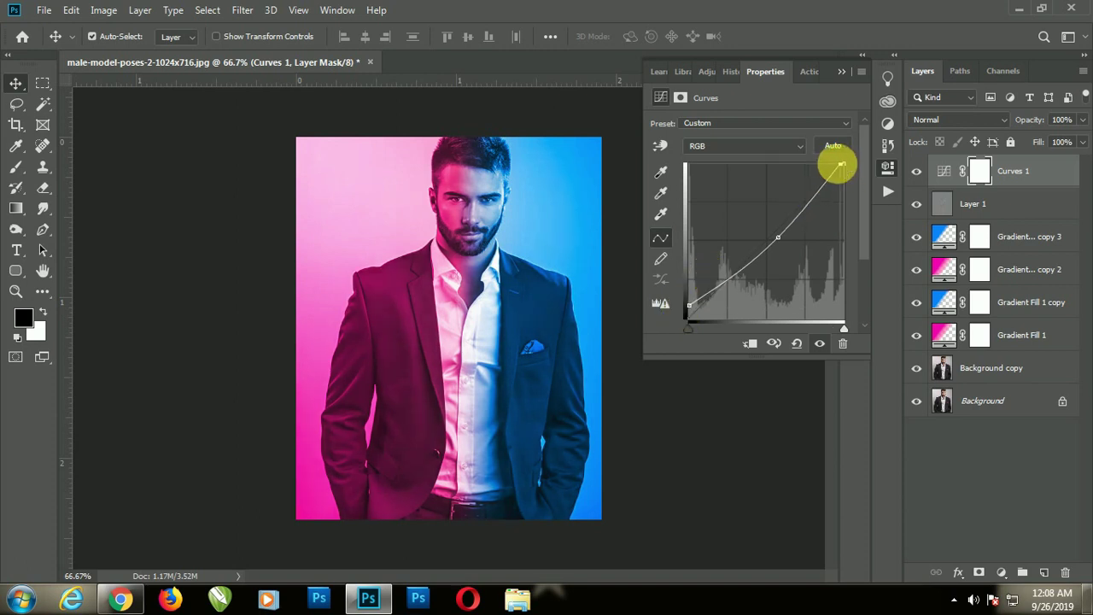
pyautogui.moveTo(843, 166)
pyautogui.mouseDown()
pyautogui.moveTo(854, 188)
pyautogui.moveTo(857, 173)
pyautogui.mouseUp()
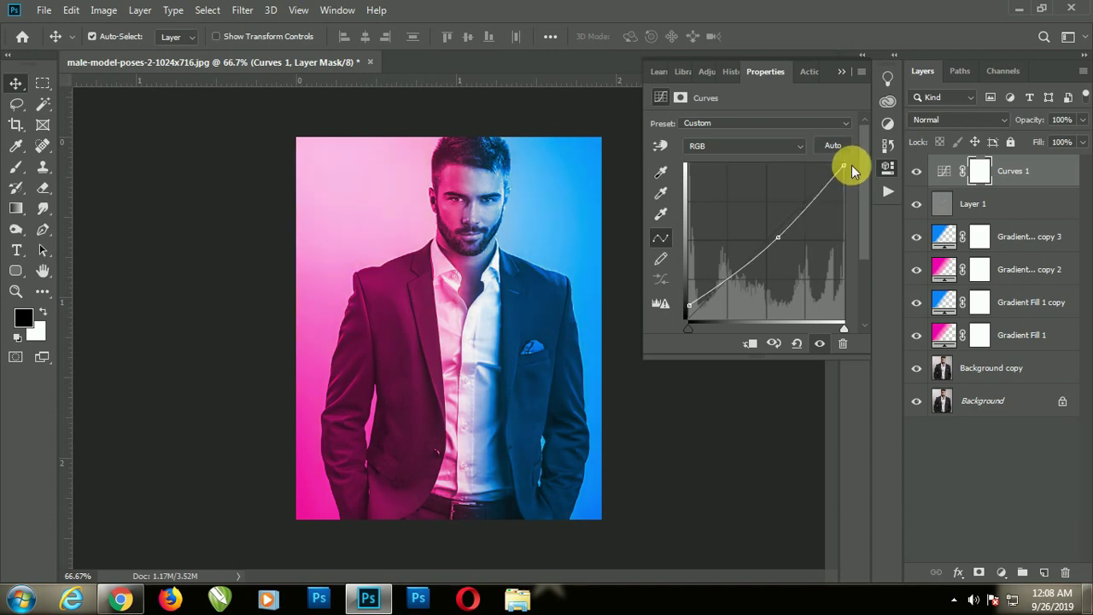
pyautogui.click(841, 74)
pyautogui.click(924, 206)
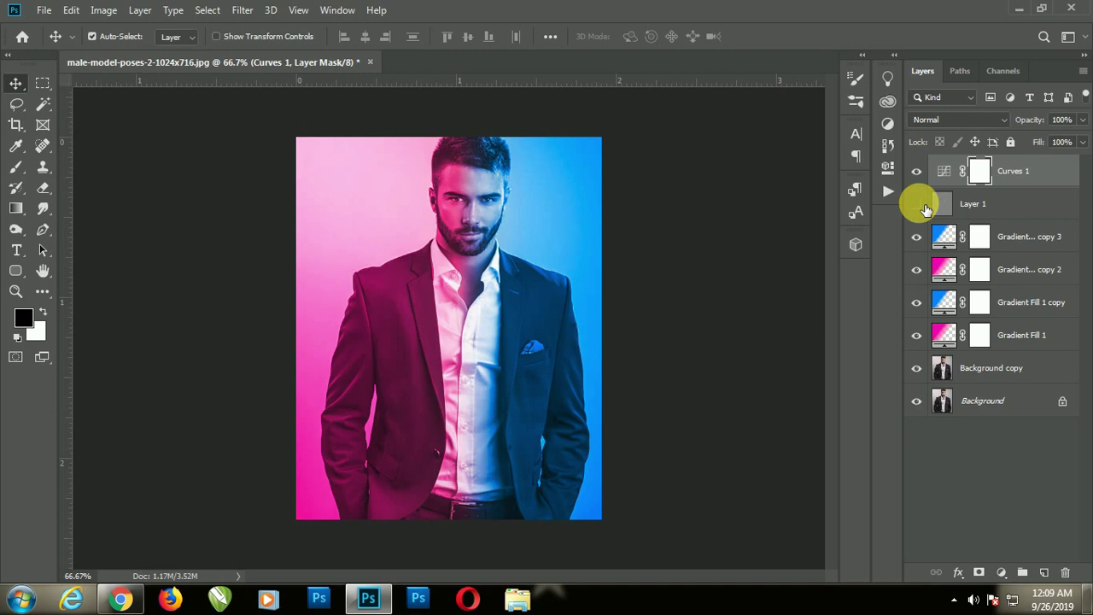
# Hide and reshow all effect layers to compare against the original photo, then hide Background copy
pyautogui.click(916, 203)
pyautogui.click(964, 477)
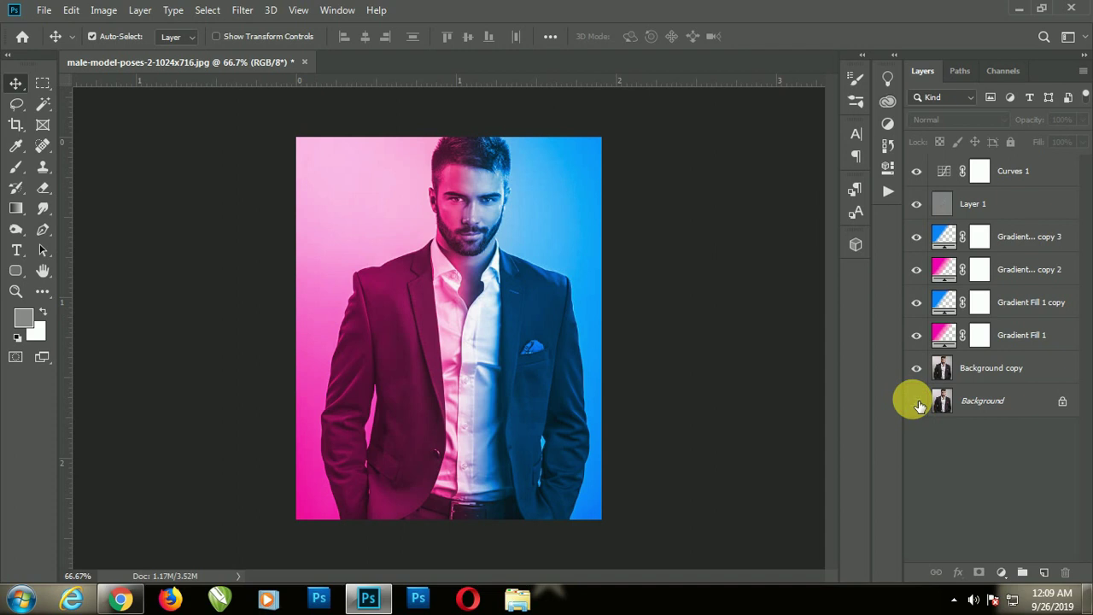
pyautogui.moveTo(916, 171); pyautogui.dragTo(916, 368)
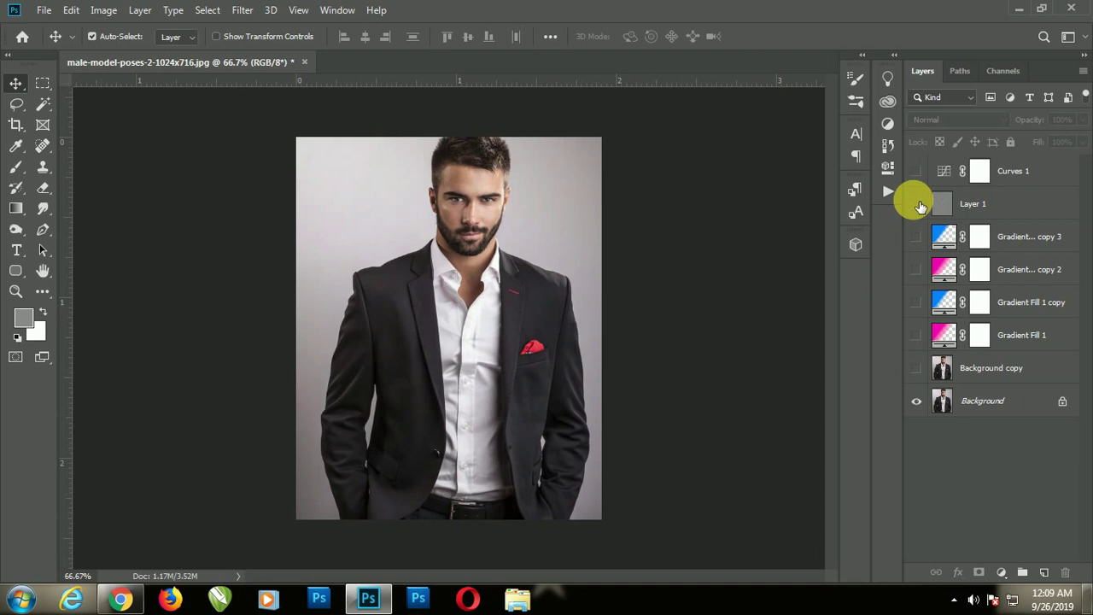
pyautogui.moveTo(917, 171); pyautogui.dragTo(919, 368)
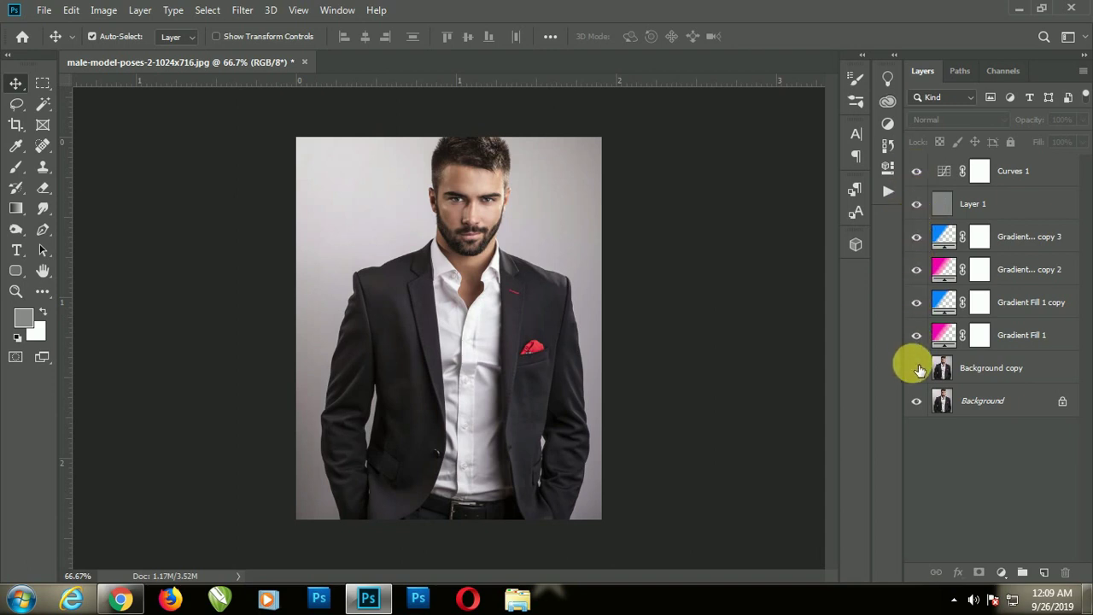
pyautogui.click(916, 368)
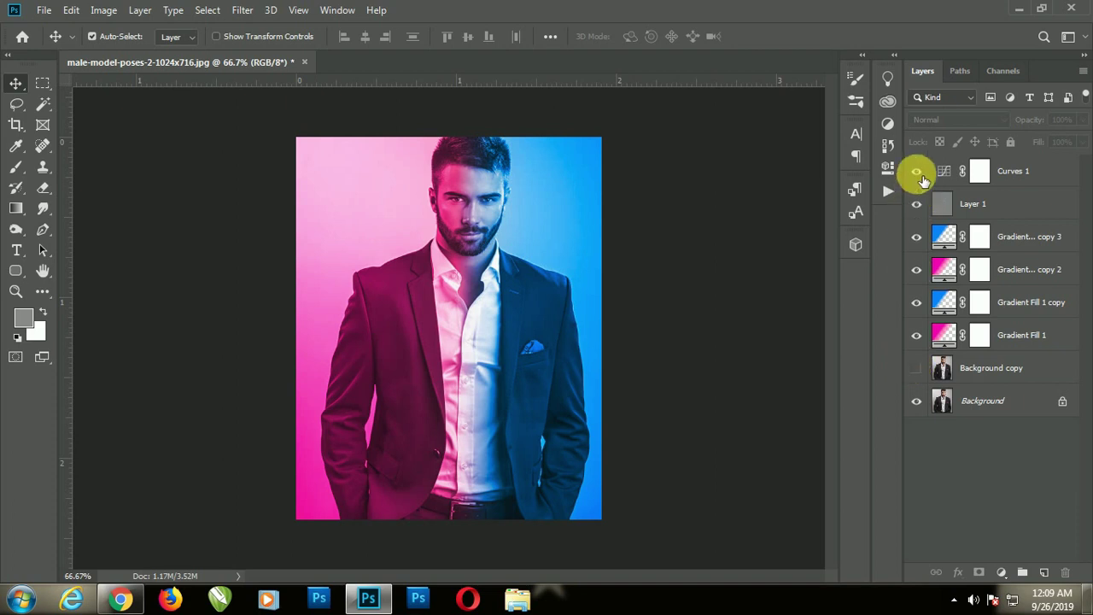
pyautogui.click(945, 238)
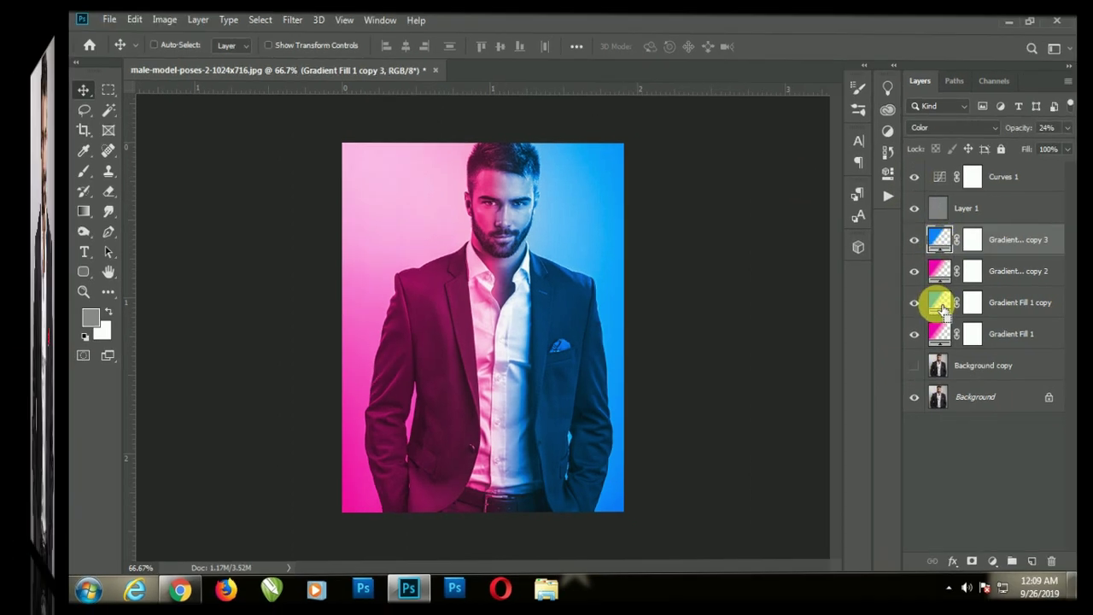